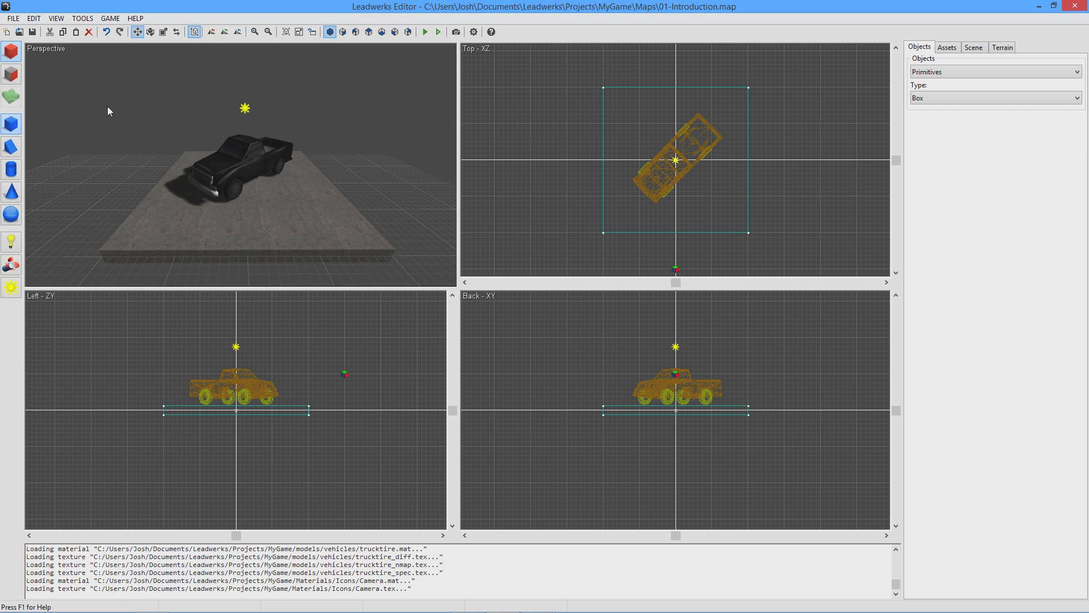
left_click(34, 19)
left_click(102, 33)
left_click(14, 290)
Set the object type for creation to the Compound category's Torus
left_click(1034, 71)
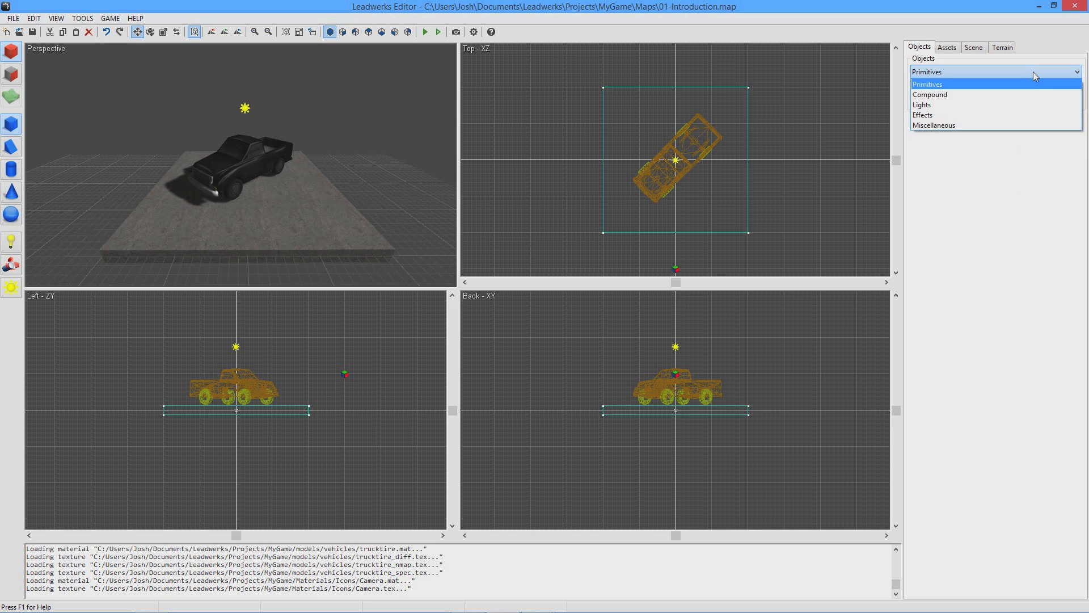
left_click(1023, 94)
left_click(1016, 97)
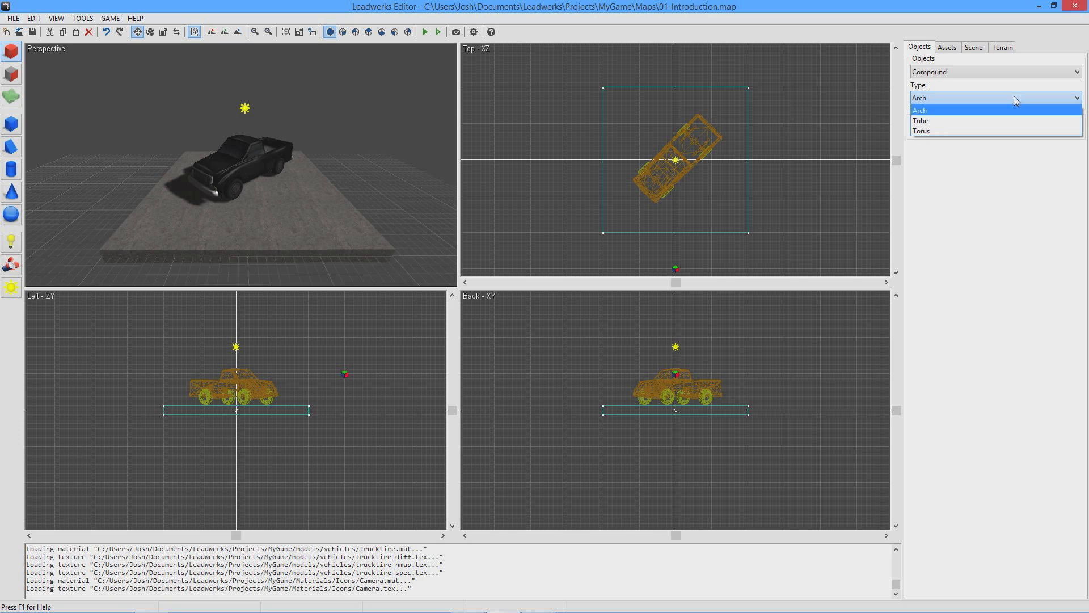
key("Down")
key("Down")
key("Return")
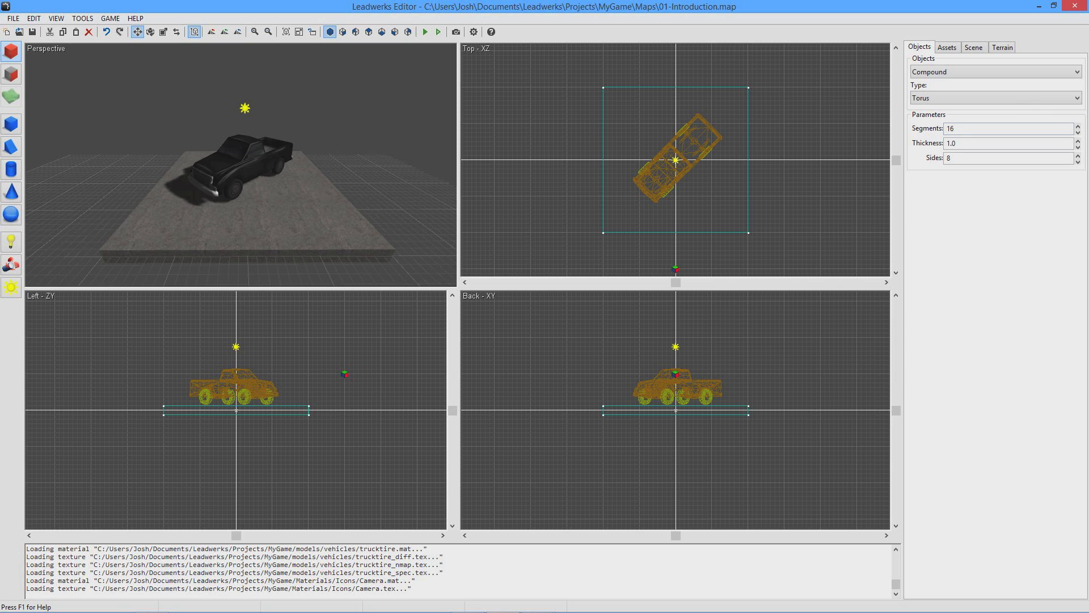
Inspect the railing_yellow_diff texture from the project assets, checking its preview and file information
left_click(955, 48)
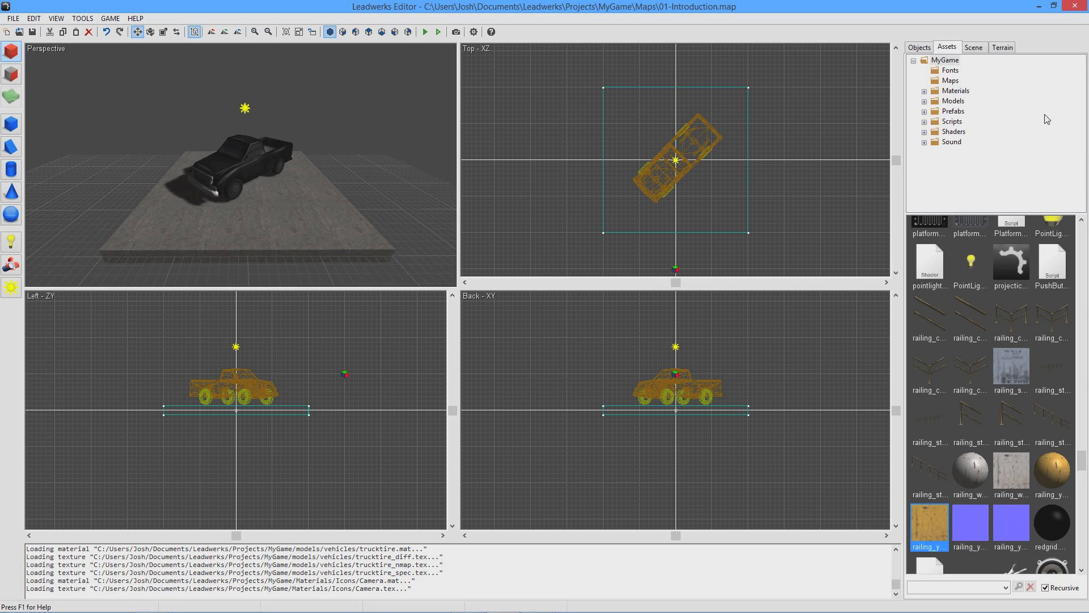
double_click(927, 526)
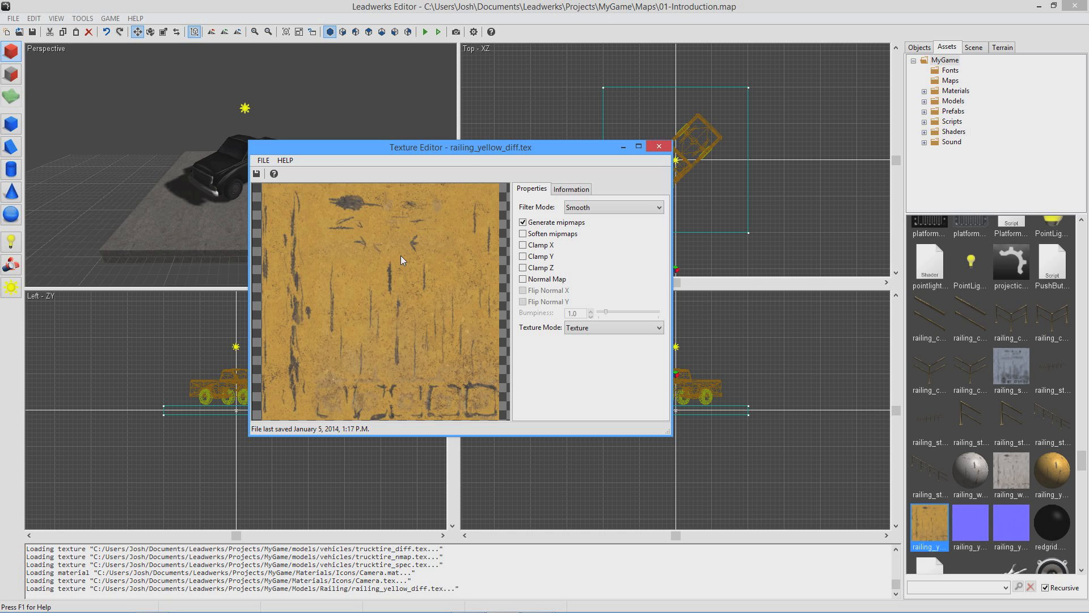
scroll(400, 257, "down", 3)
scroll(397, 256, "up", 3)
scroll(394, 247, "up", 2)
scroll(397, 273, "down", 3)
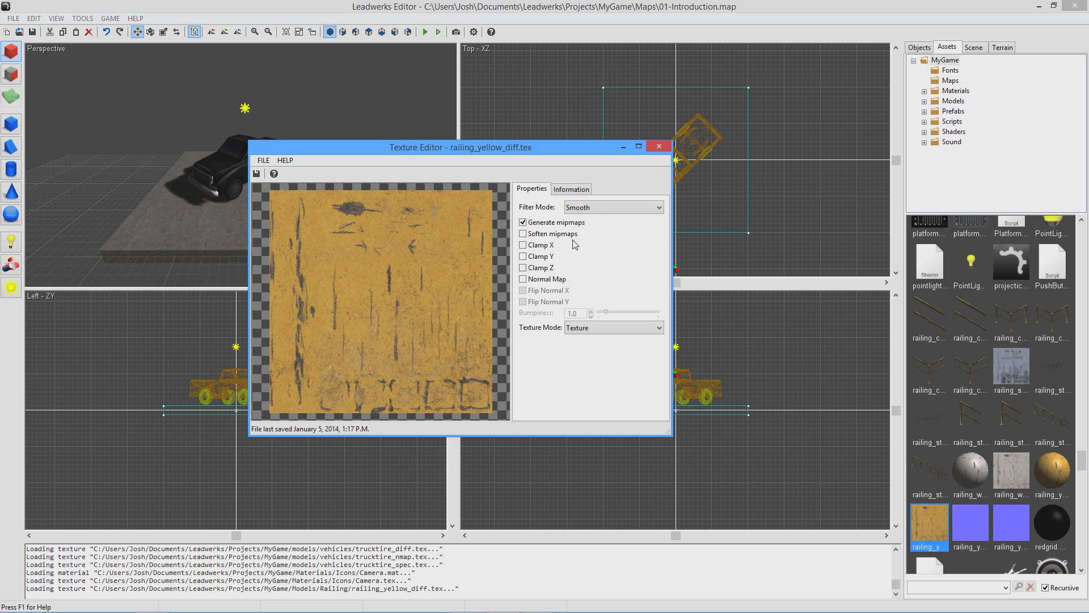
left_click(570, 190)
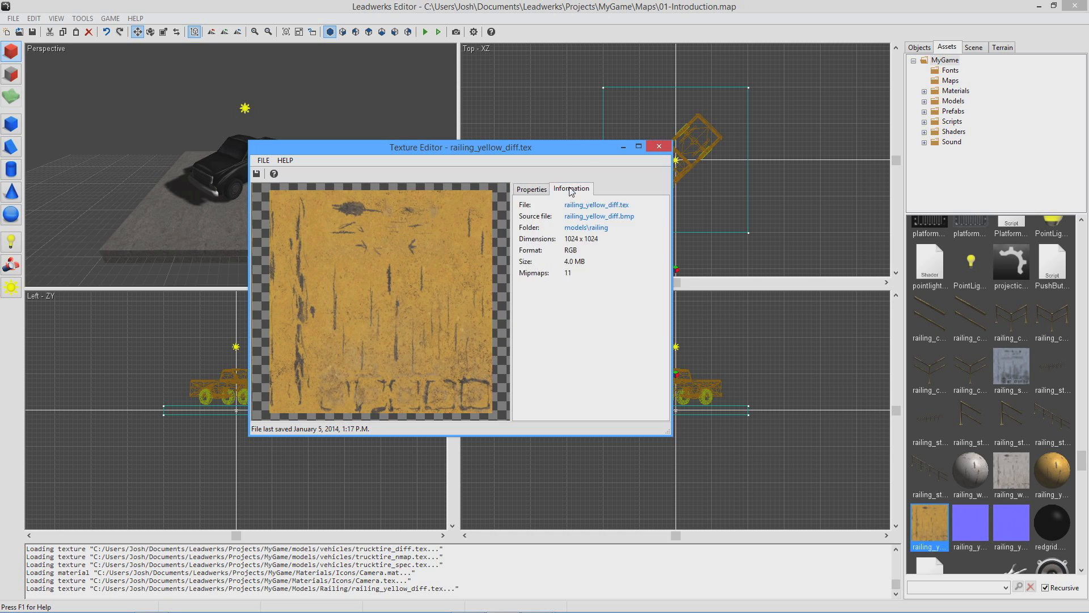
left_click(535, 191)
left_click(658, 147)
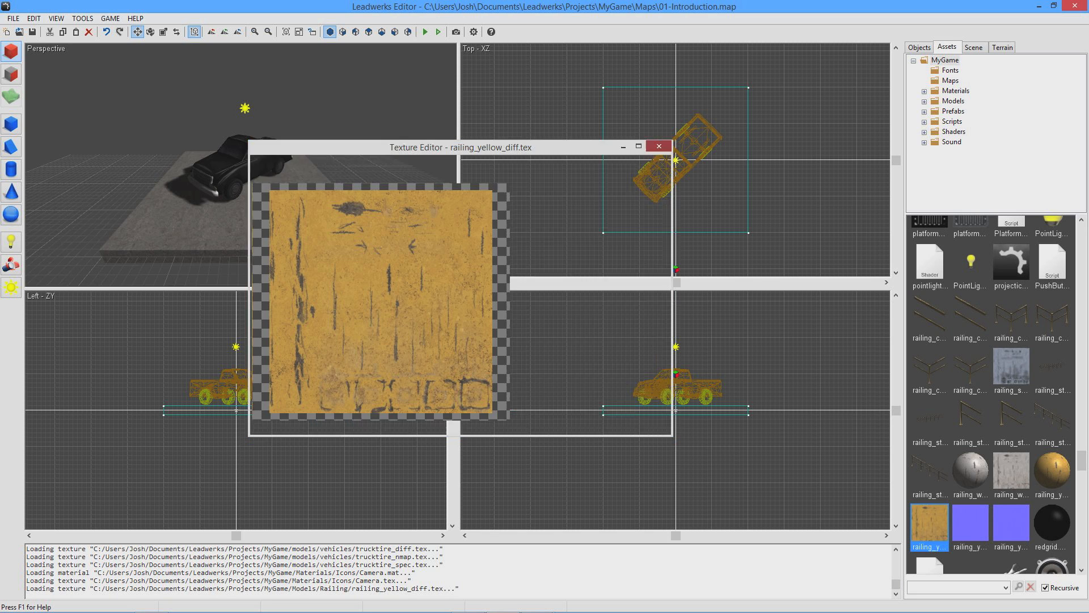
Pick the railing_yellow material in the assets and preview it from another angle in the Material Editor
double_click(1049, 473)
left_click_drag(394, 260, 280, 262)
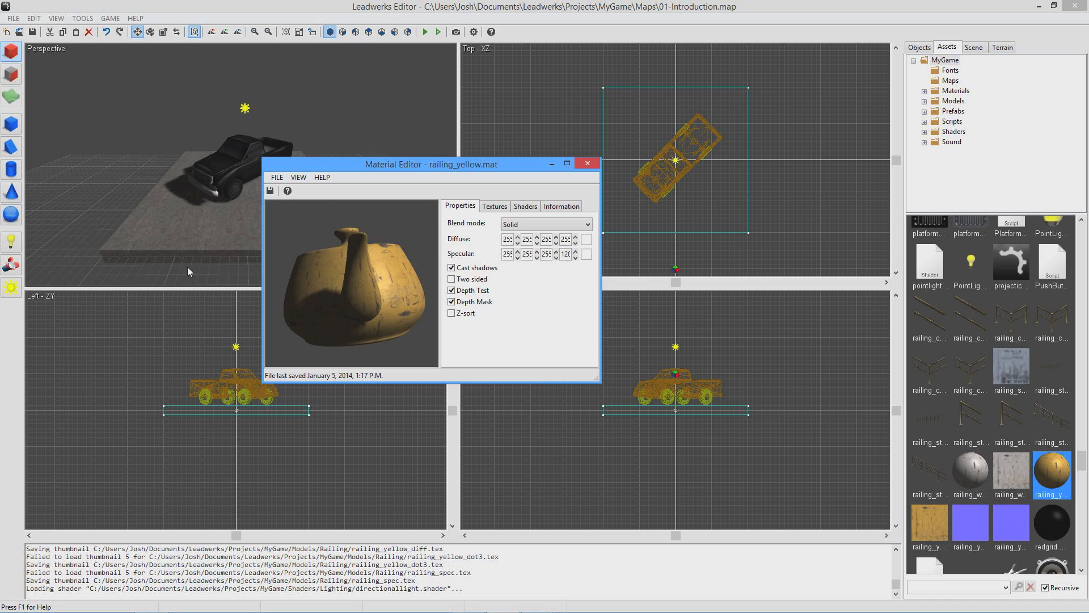
left_click(586, 164)
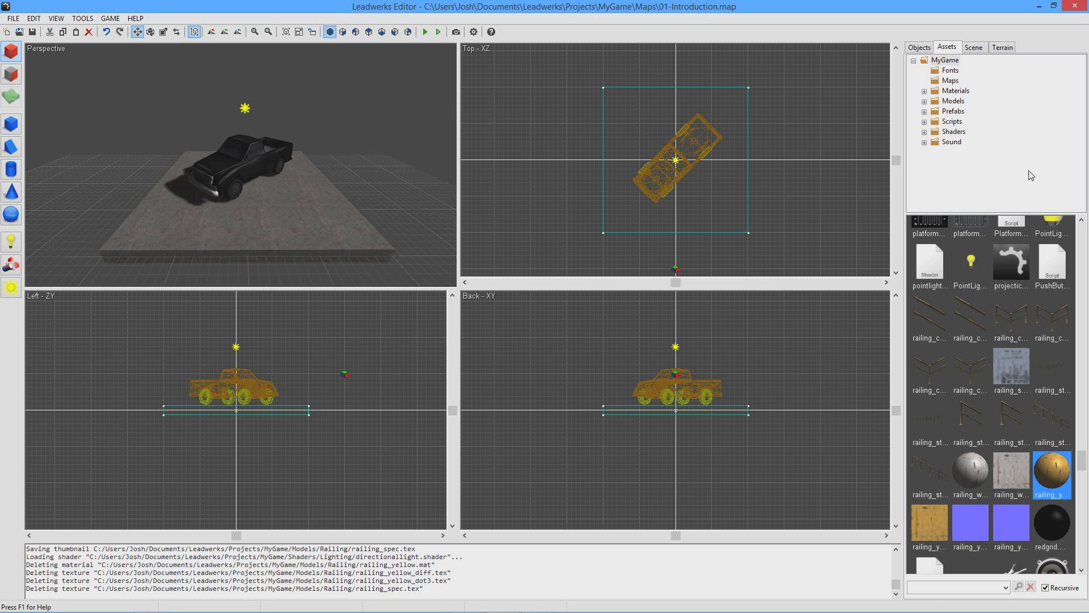
Examine the truck's general, appearance, physics and script properties in the scene, plus the terrain creation settings, leaving nothing selected
left_click(973, 48)
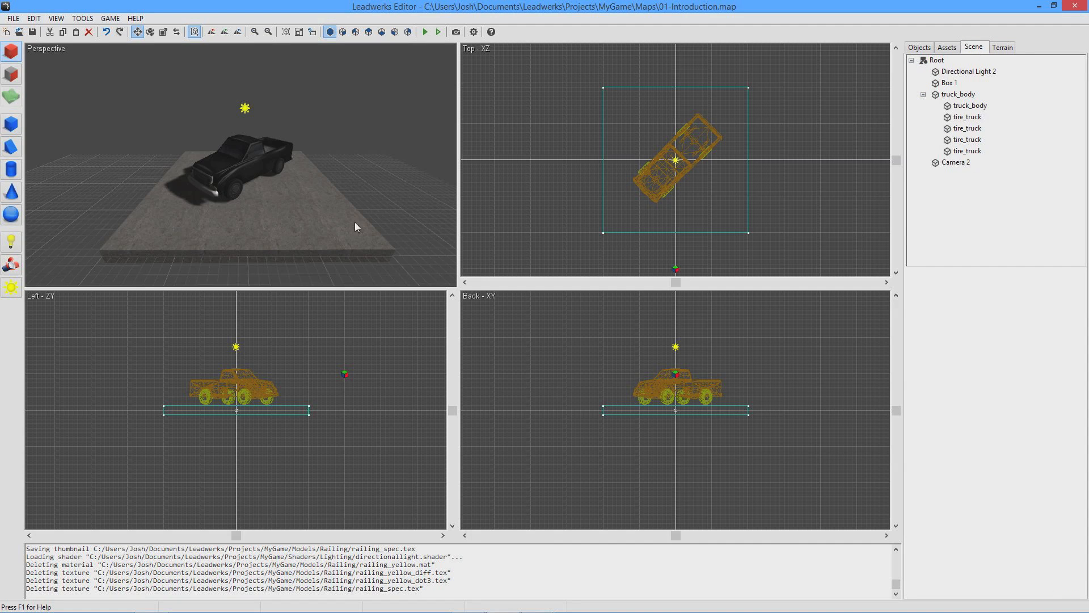
left_click(258, 165)
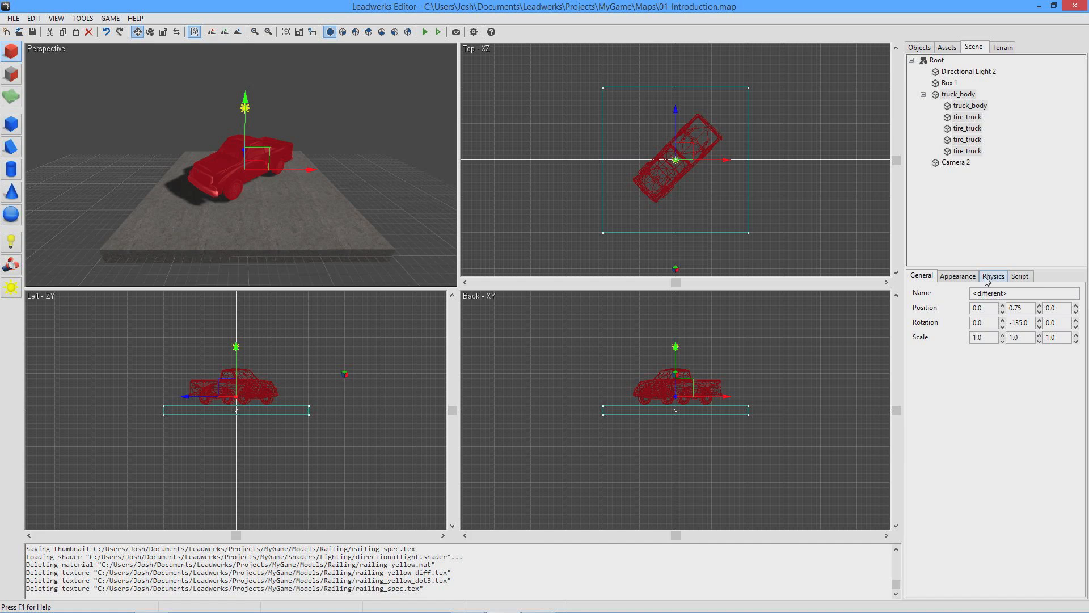
left_click(959, 277)
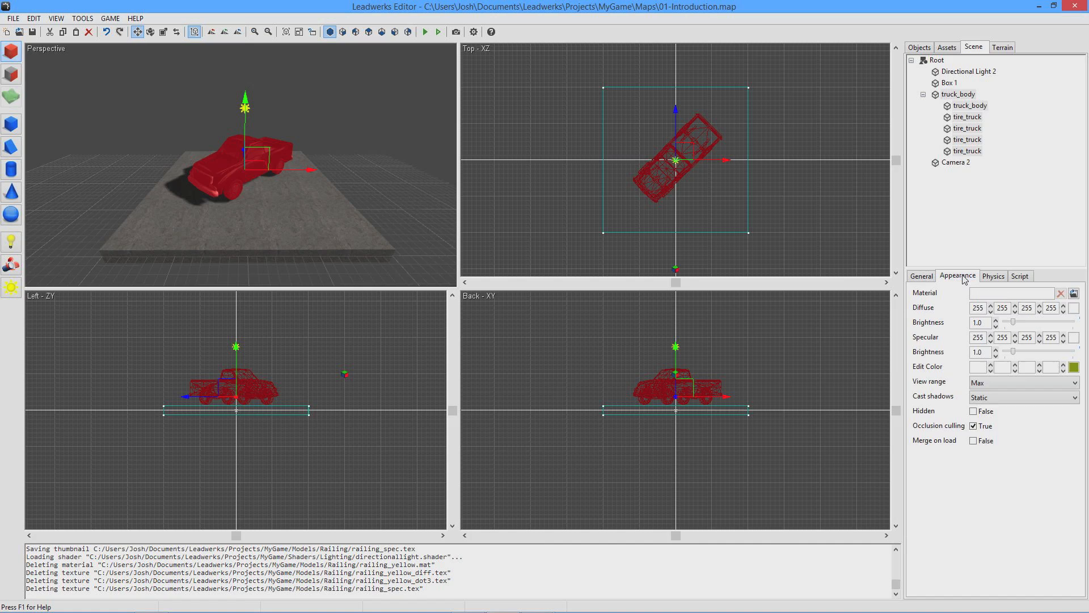
left_click(994, 277)
left_click(1019, 276)
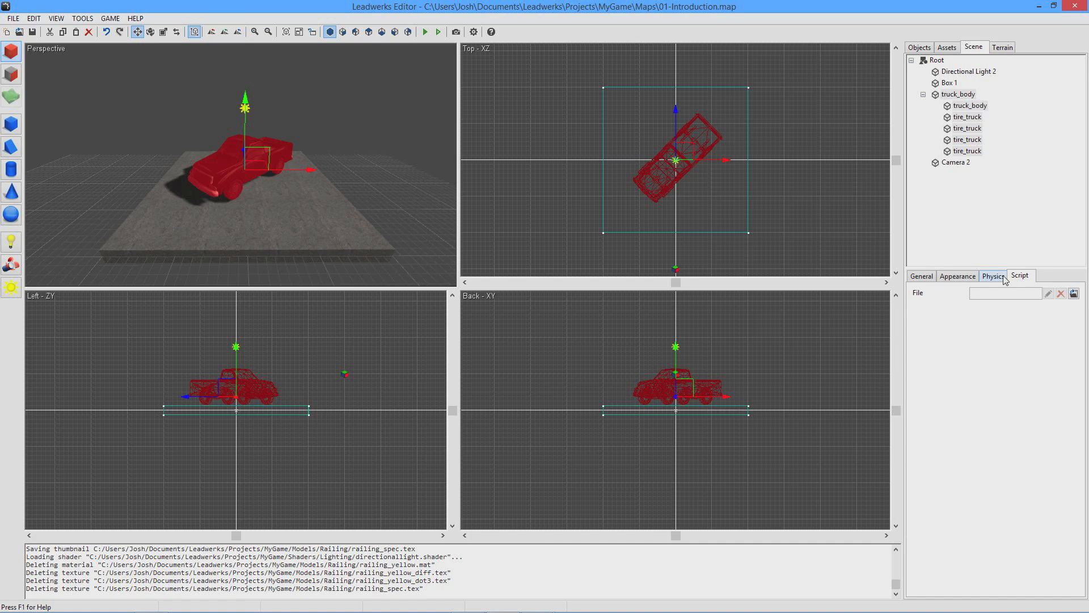
left_click(1003, 277)
left_click(965, 277)
left_click(925, 278)
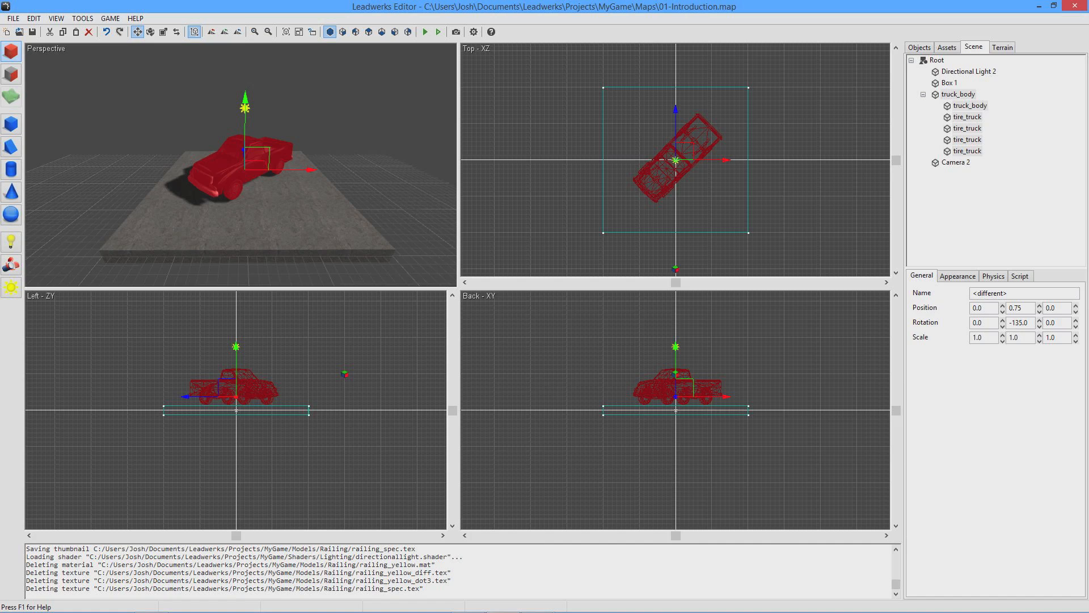
left_click(1002, 47)
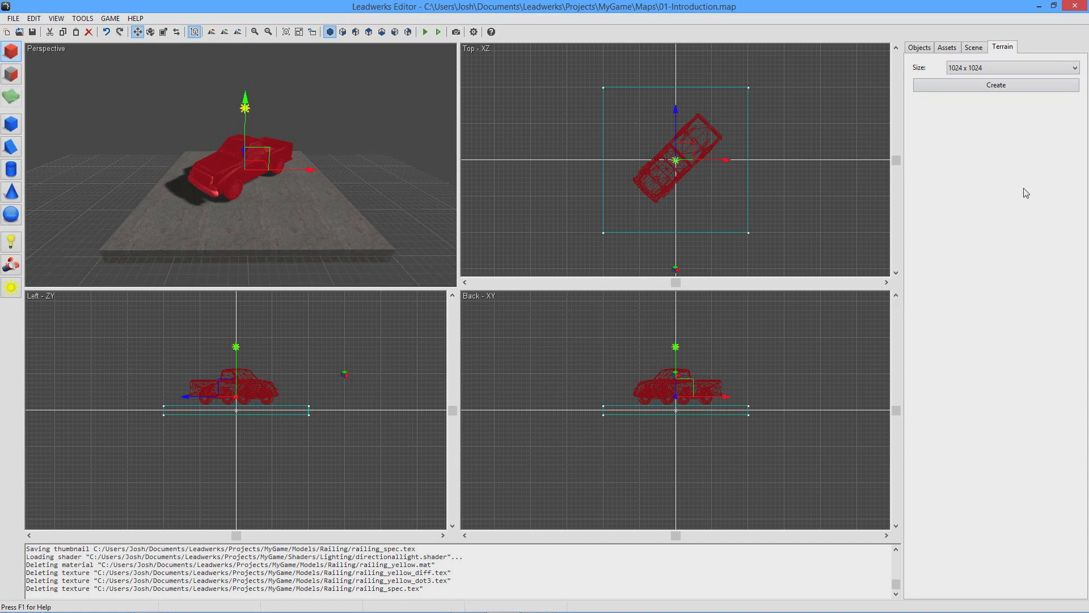
left_click(395, 129)
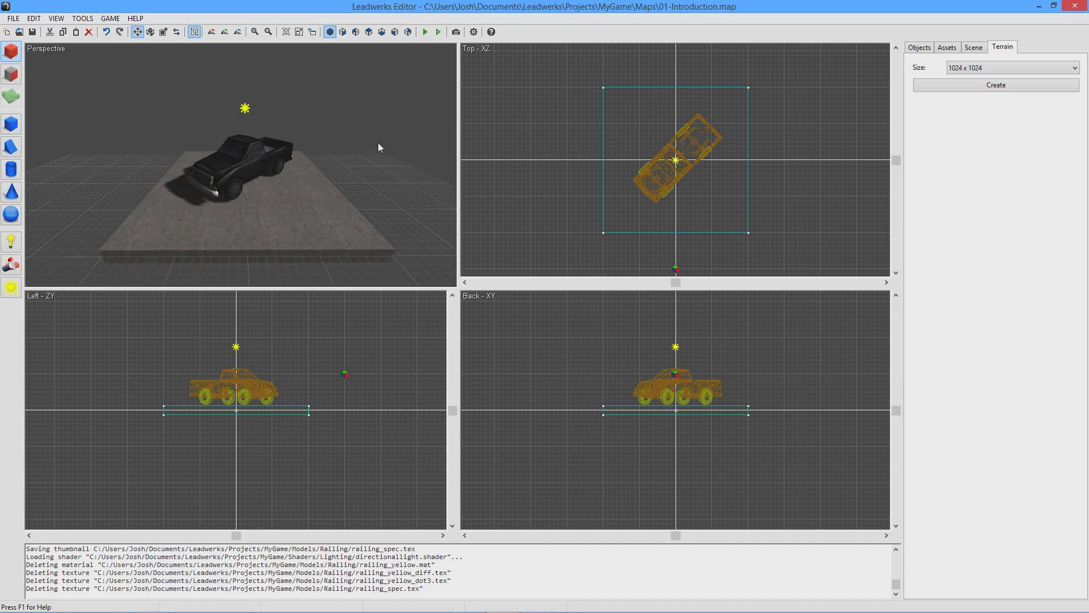
Resize the ground box in the top view to 4.0 wide, with its left edge extended beyond the truck
left_click(333, 208)
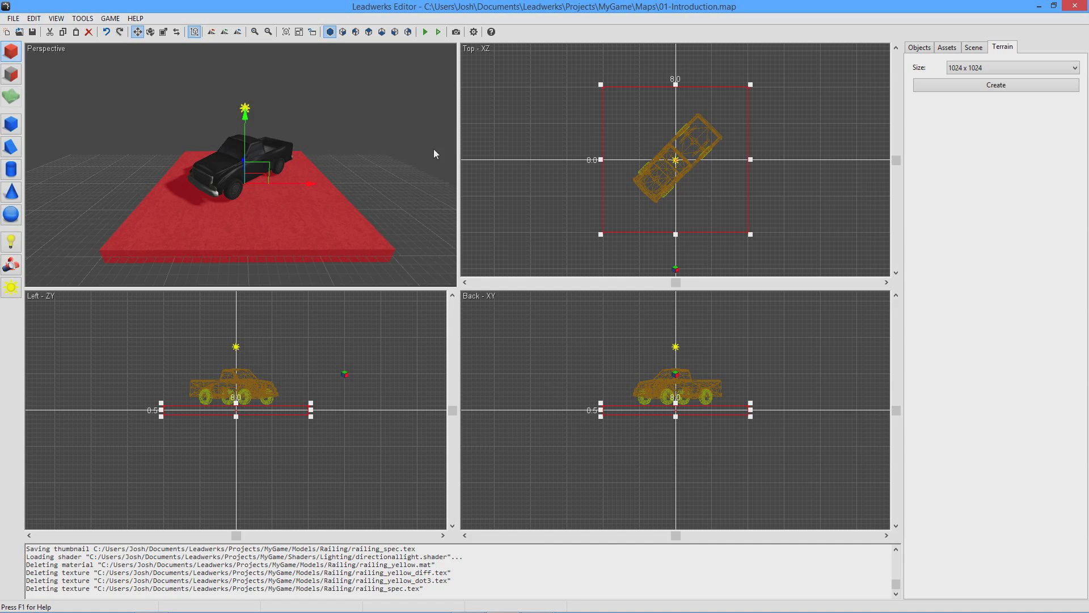
left_click_drag(601, 159, 531, 160)
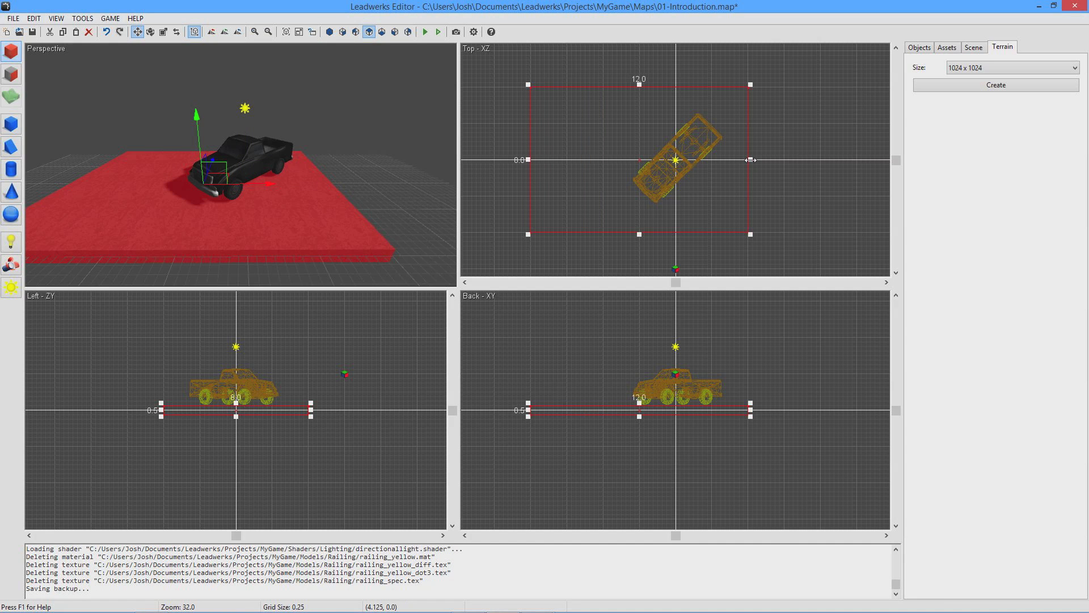
left_click_drag(749, 161, 604, 166)
Rotate the ground box 90 degrees in the top view
left_click(585, 136)
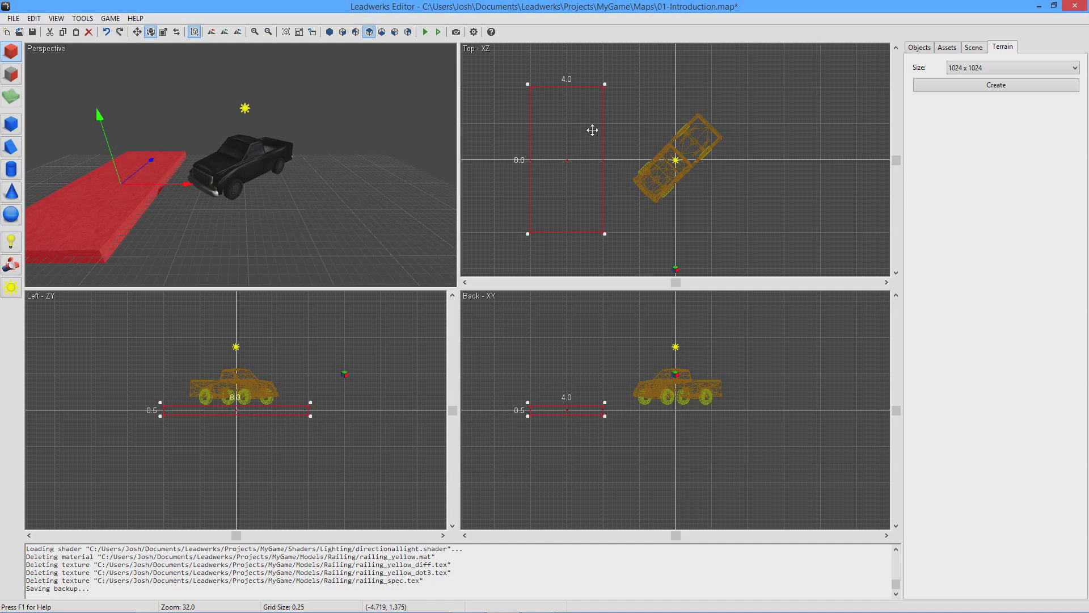
left_click_drag(606, 85, 635, 119)
left_click(540, 165)
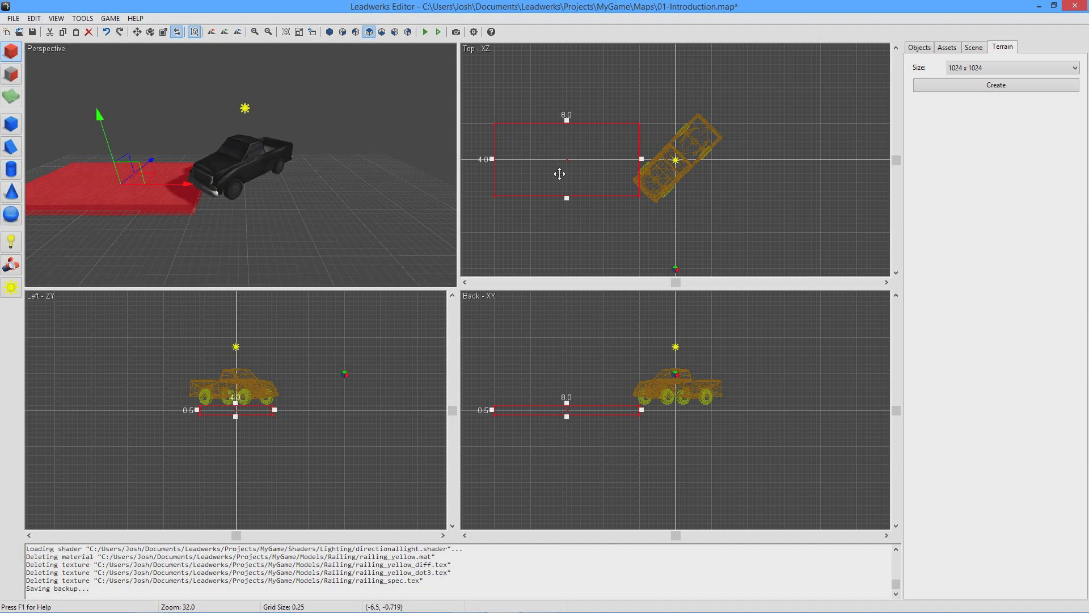
Stretch the ground box in the top view to 12.0 by 8.0, extending it back beneath most of the truck
left_click_drag(566, 120, 567, 85)
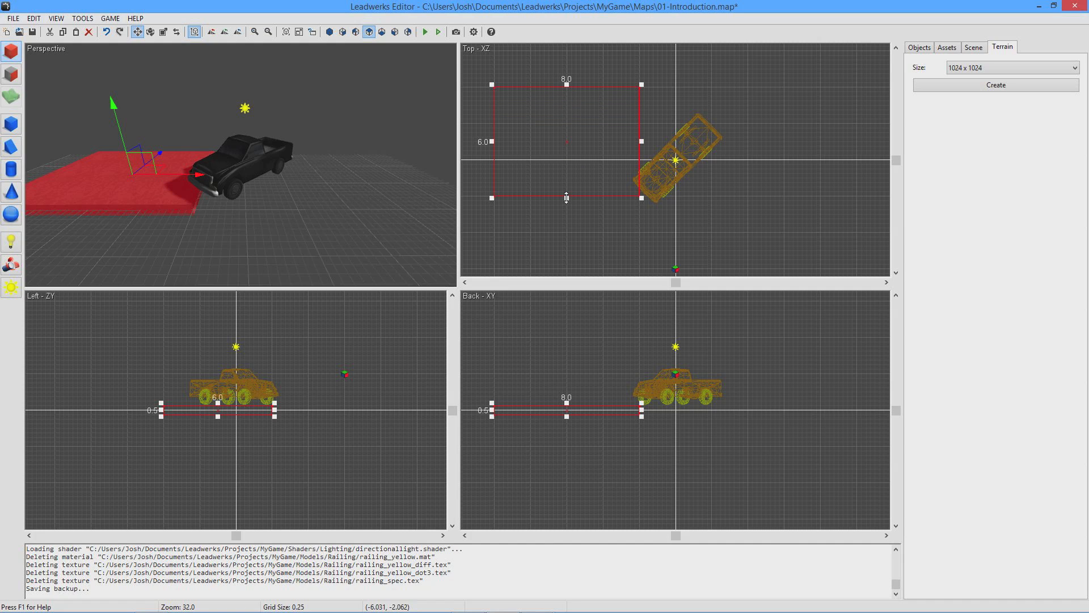
left_click_drag(566, 197, 566, 233)
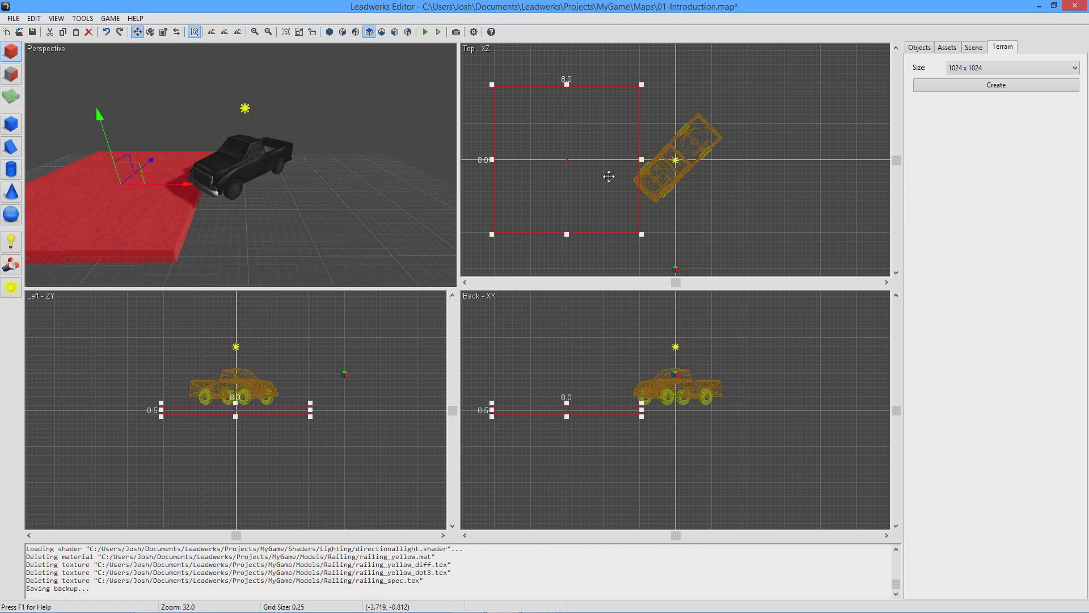
left_click_drag(641, 159, 714, 160)
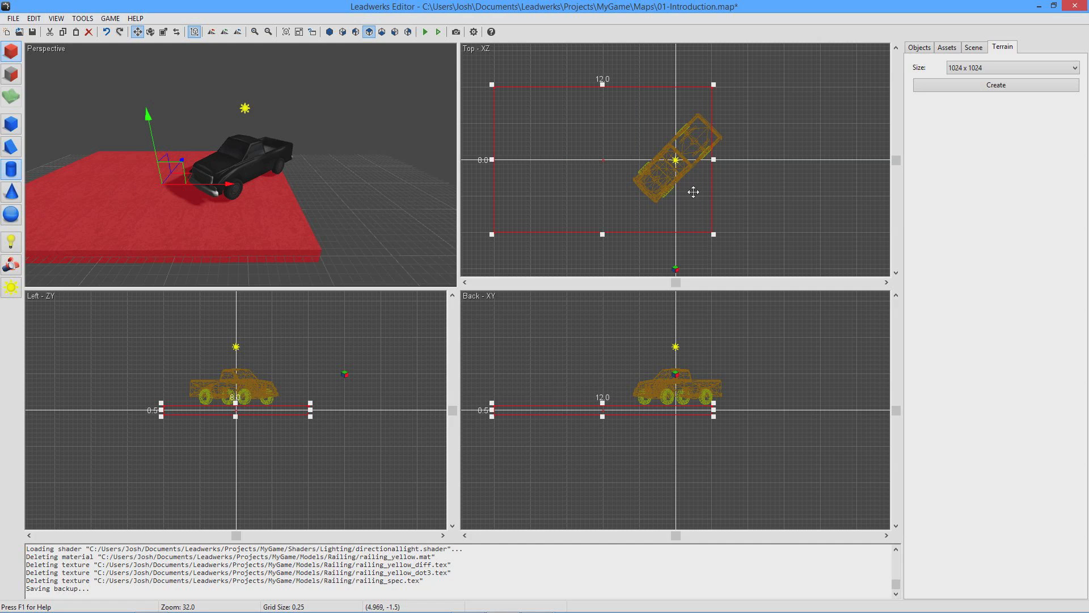
Create a flat cylinder about 5.25 by 4.5 to the right of the ground box in the top view
left_click(10, 169)
left_click_drag(741, 103, 842, 189)
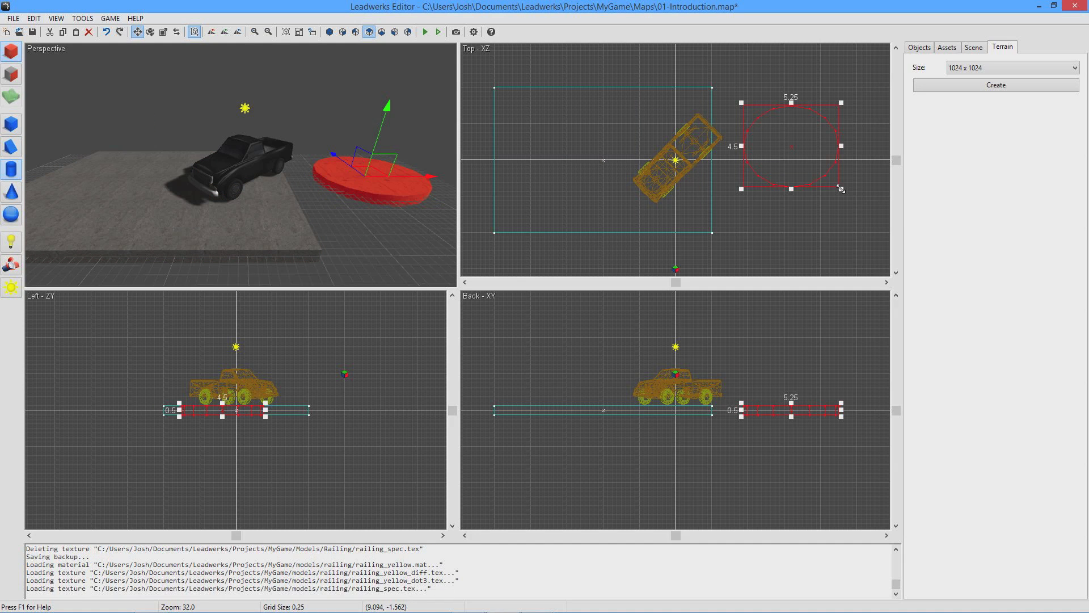
key("Return")
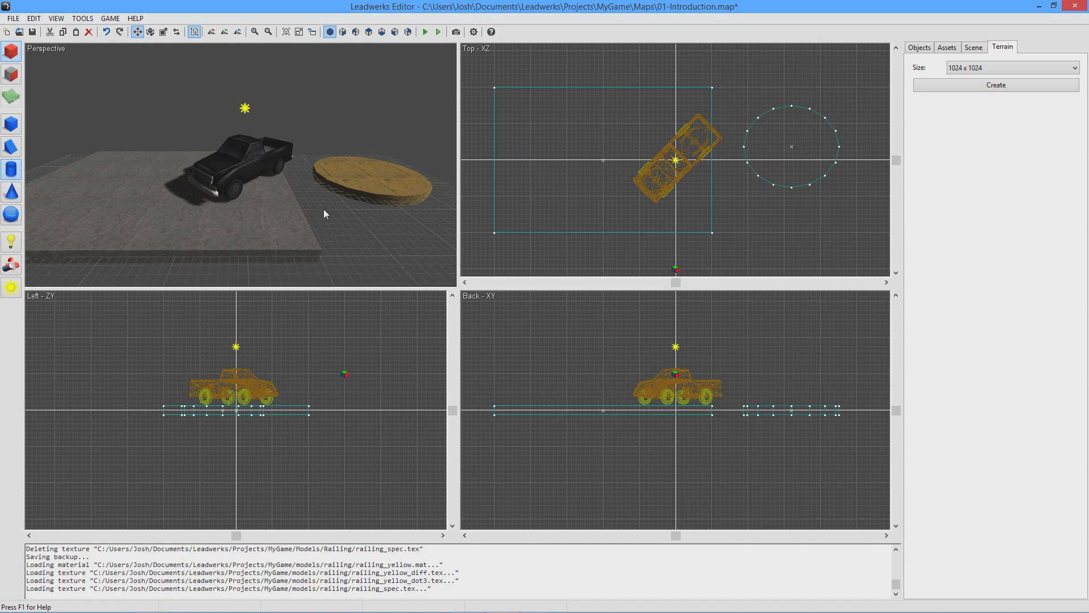
Stretch the cylinder upward to a height of 4.25 and deselect it
middle_click_drag(296, 232, 204, 229)
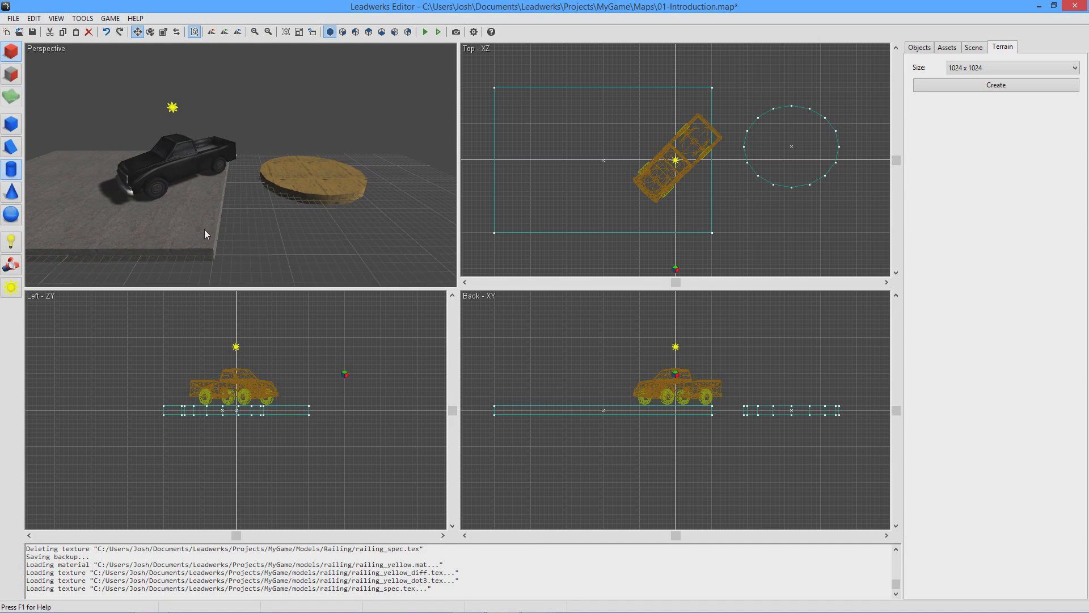
left_click(321, 195)
left_click_drag(792, 404, 792, 335)
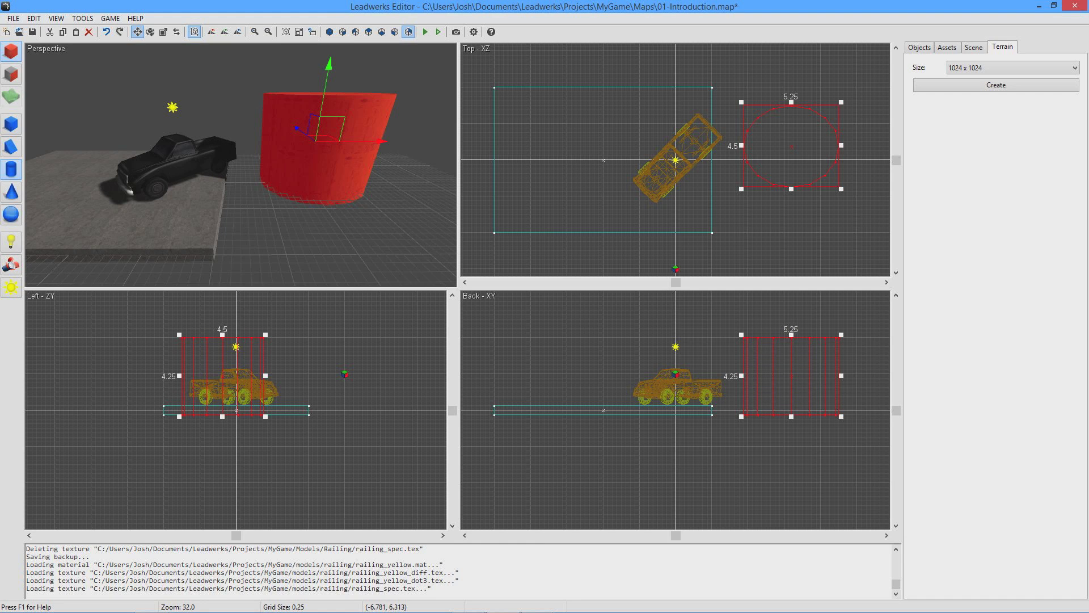
left_click(379, 245)
Select only the cylinder's top face and set its first texture mapping offset to 4.1
middle_click_drag(329, 242, 138, 248)
scroll(159, 194, "up", 3)
middle_click_drag(198, 198, 245, 214)
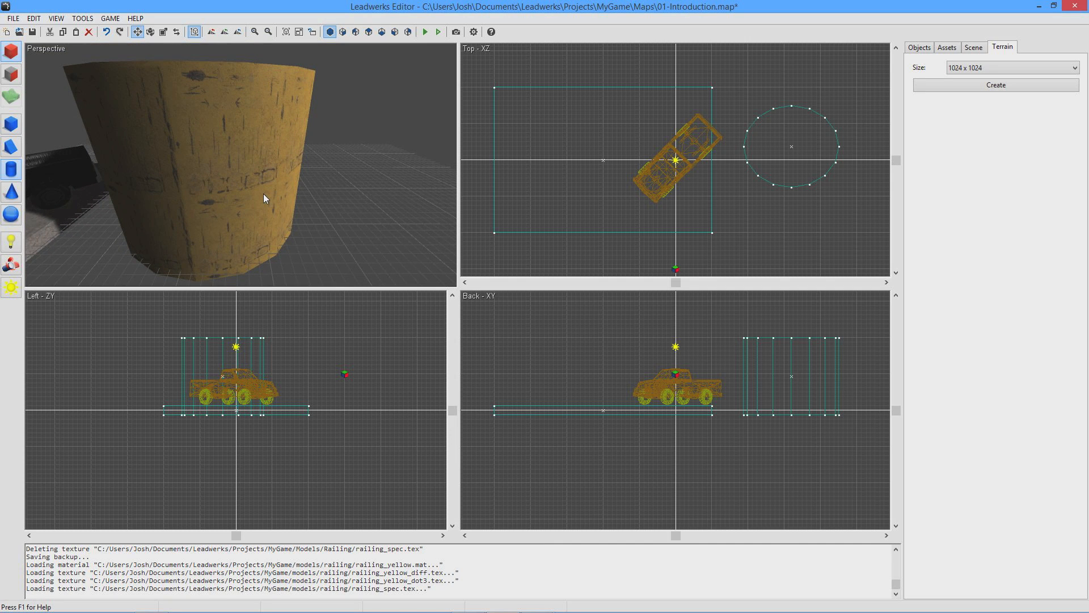
right_click_drag(265, 196, 221, 226)
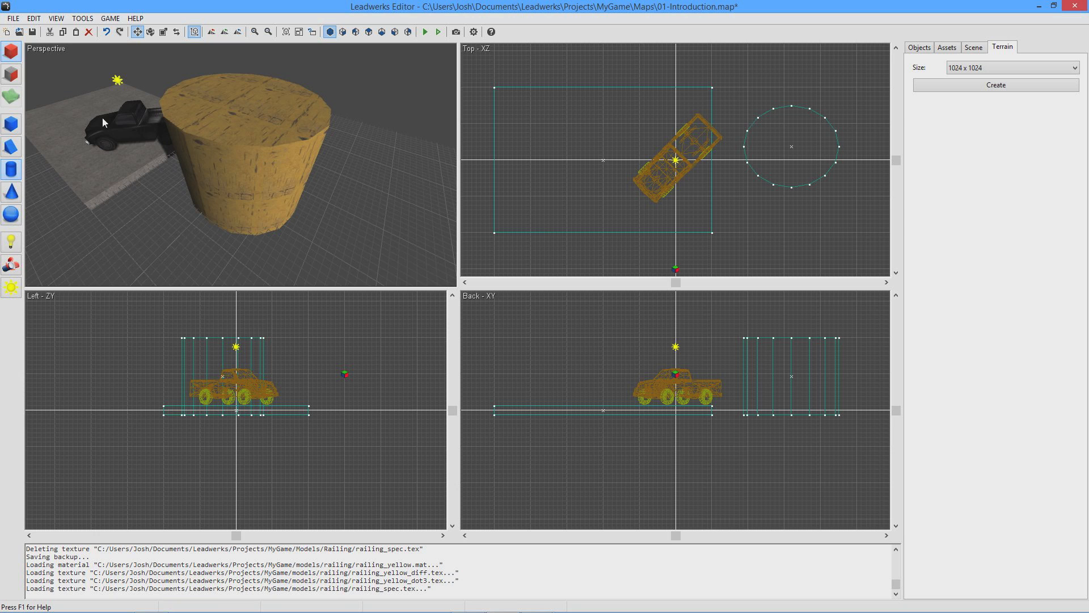
left_click(265, 120)
middle_click_drag(264, 121, 283, 190)
scroll(283, 186, "up", 3)
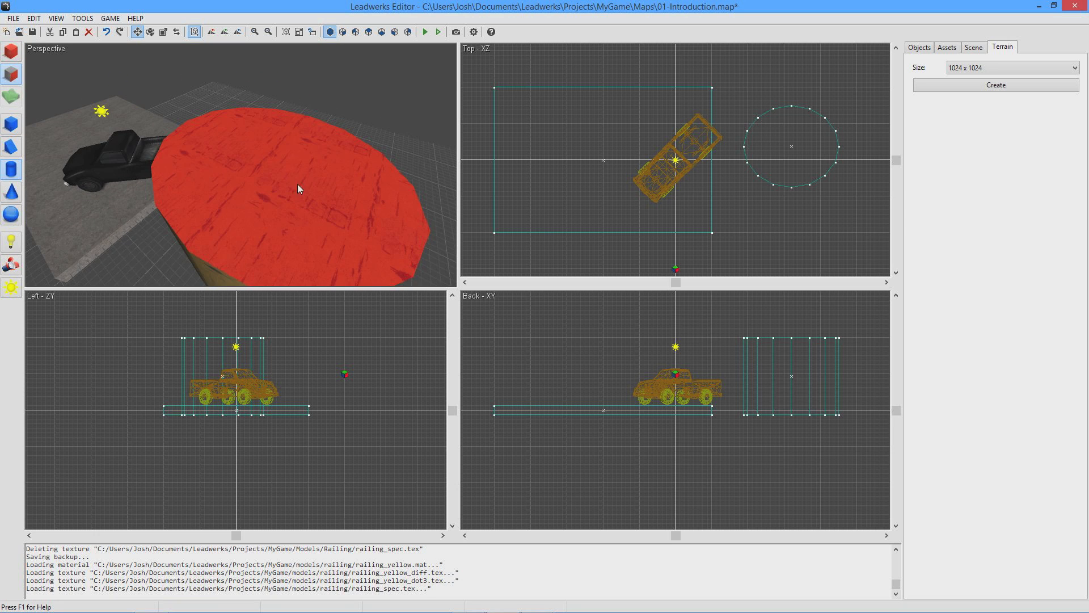
left_click(927, 46)
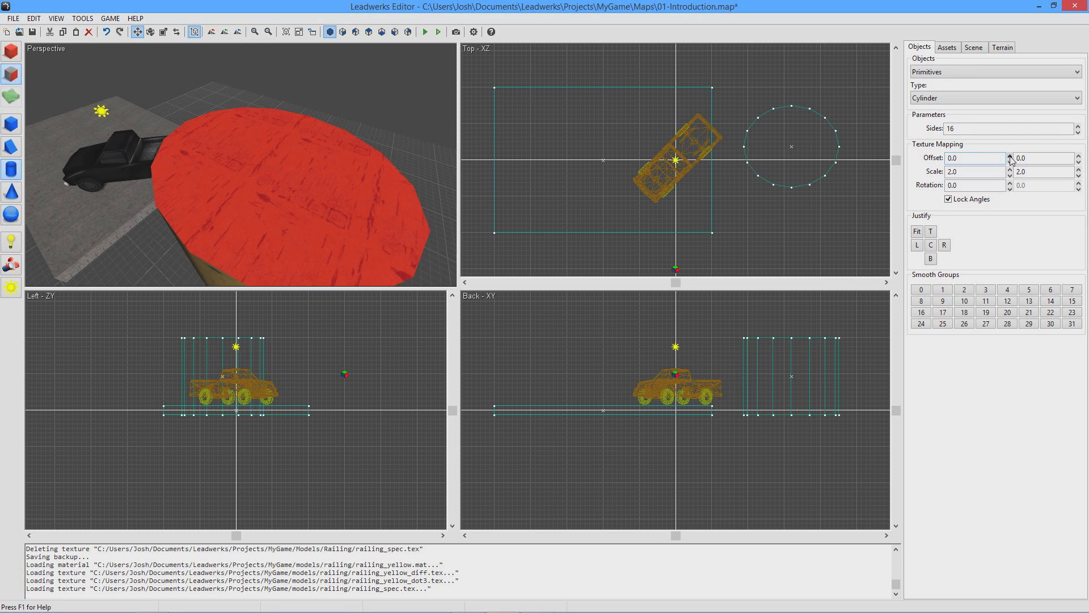
left_click_drag(1013, 160, 1011, 160)
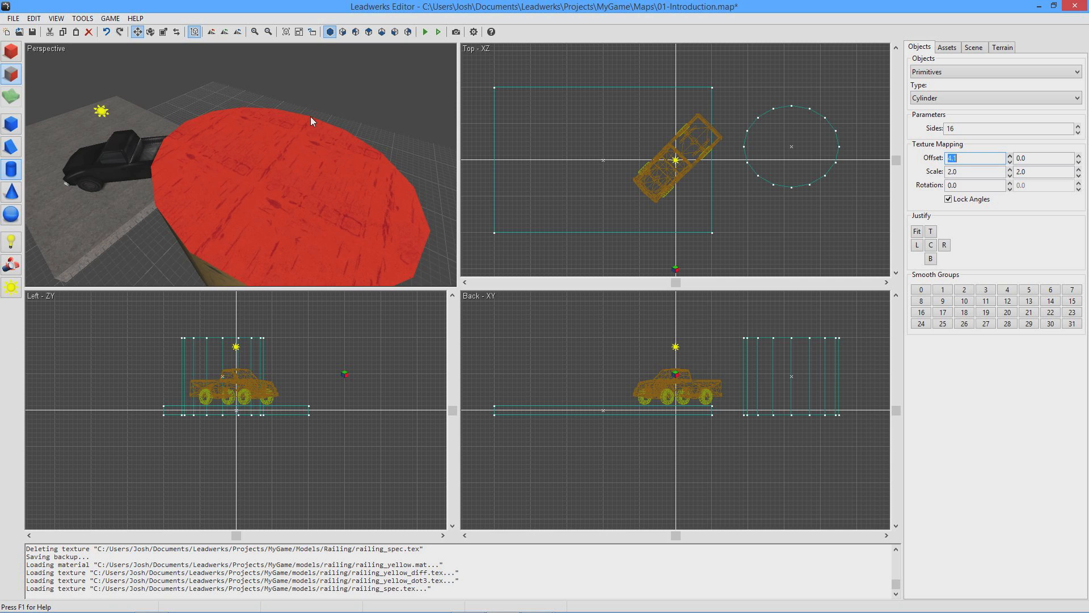
left_click(309, 101)
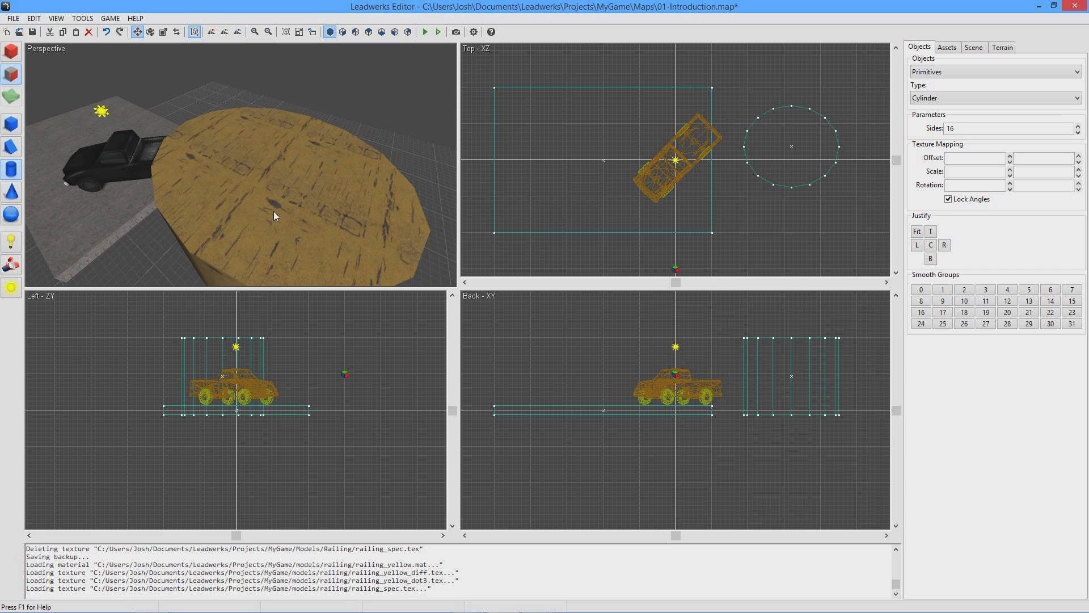
right_click_drag(260, 214, 299, 171)
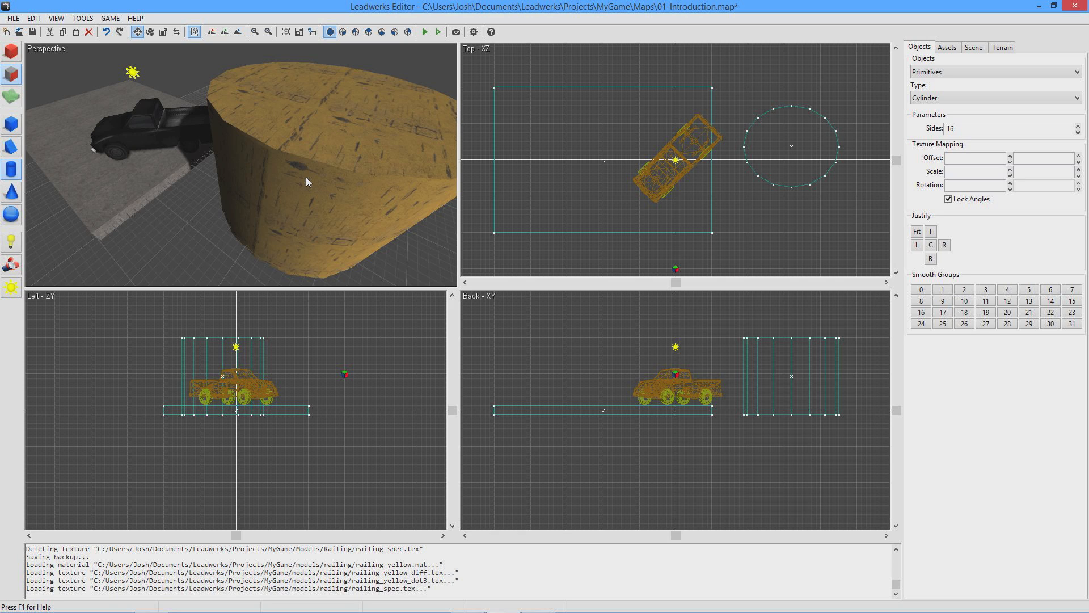
Return from face editing to object selection and delete the wooden cylinder beside the ground box
left_click(305, 181)
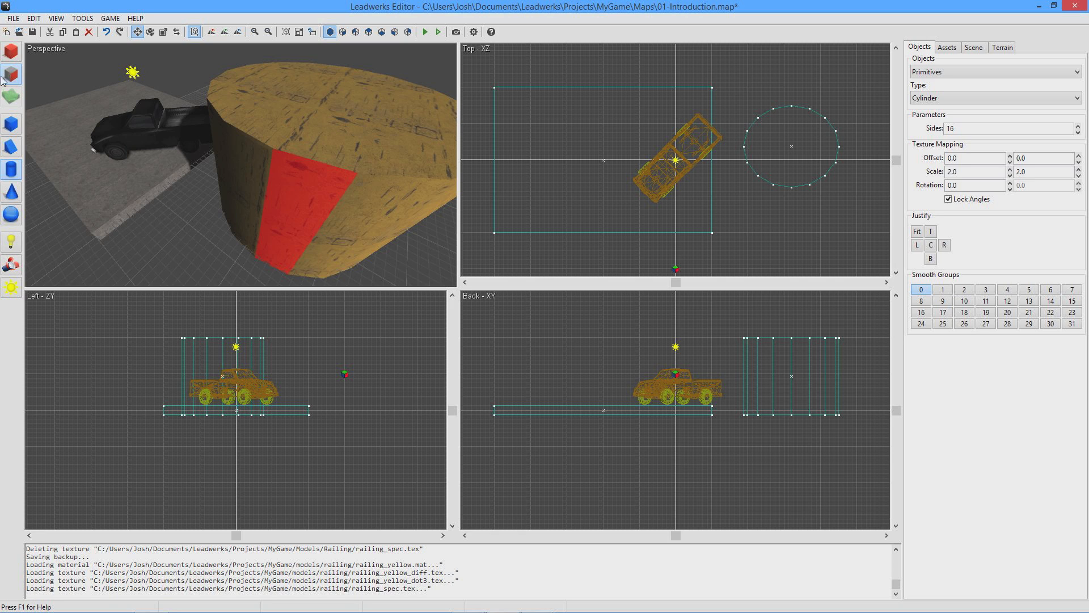
left_click(13, 57)
left_click(208, 239)
right_click_drag(207, 239, 214, 211)
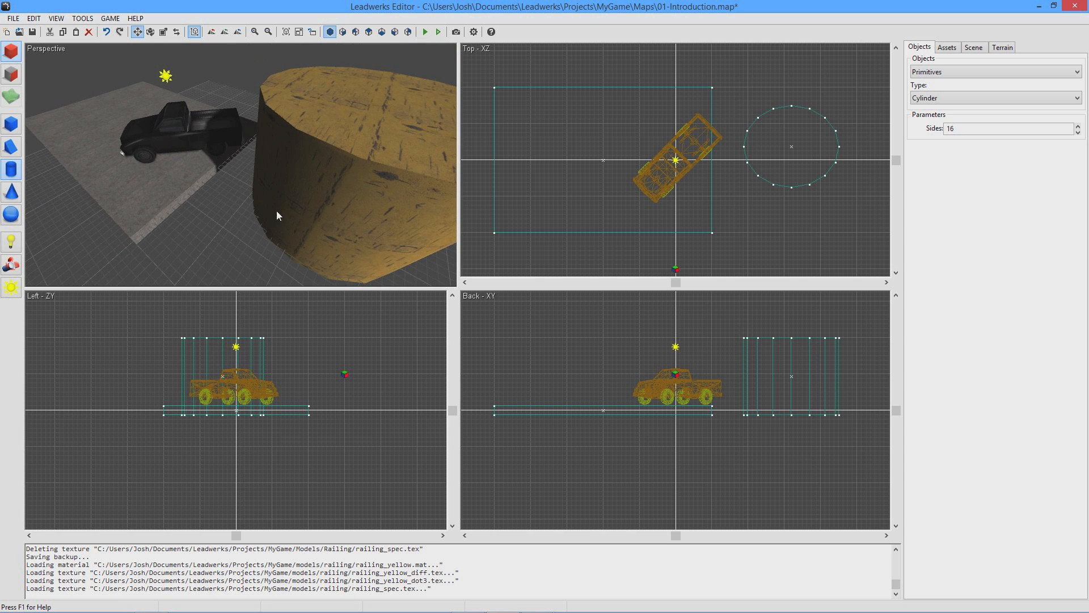
left_click(325, 202)
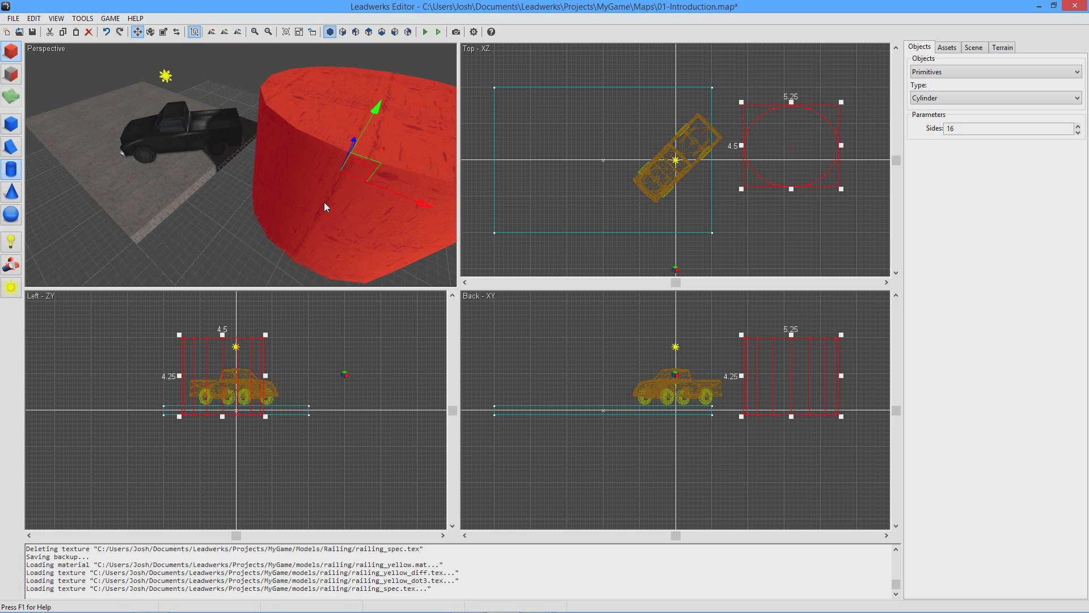
key("Delete")
Move the ground box along the X axis in the top view so it is centred beneath the truck, and deselect it
left_click(172, 179)
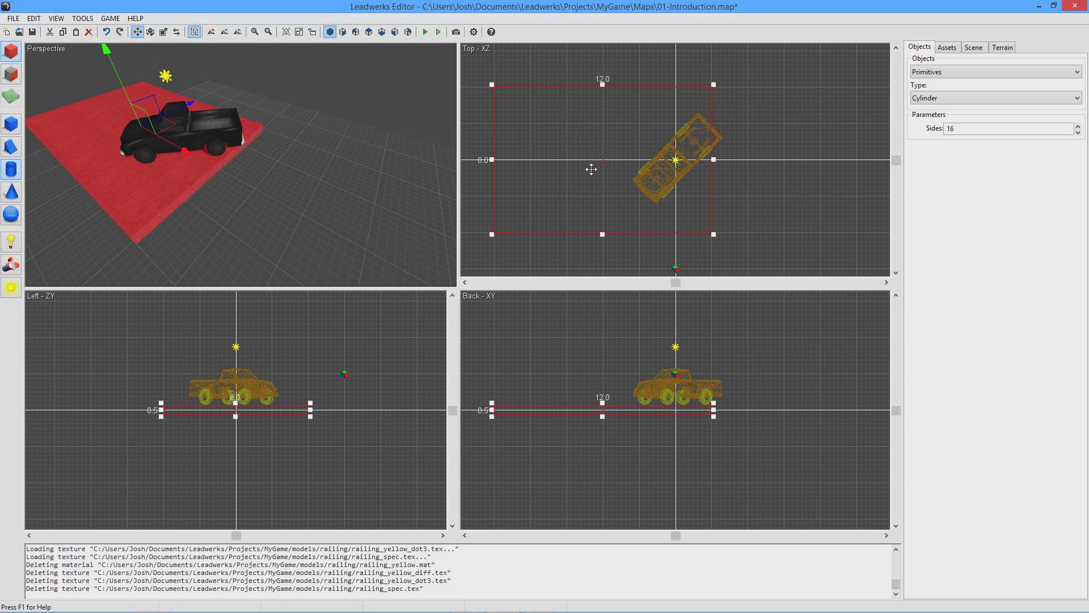
left_click_drag(632, 168, 702, 166)
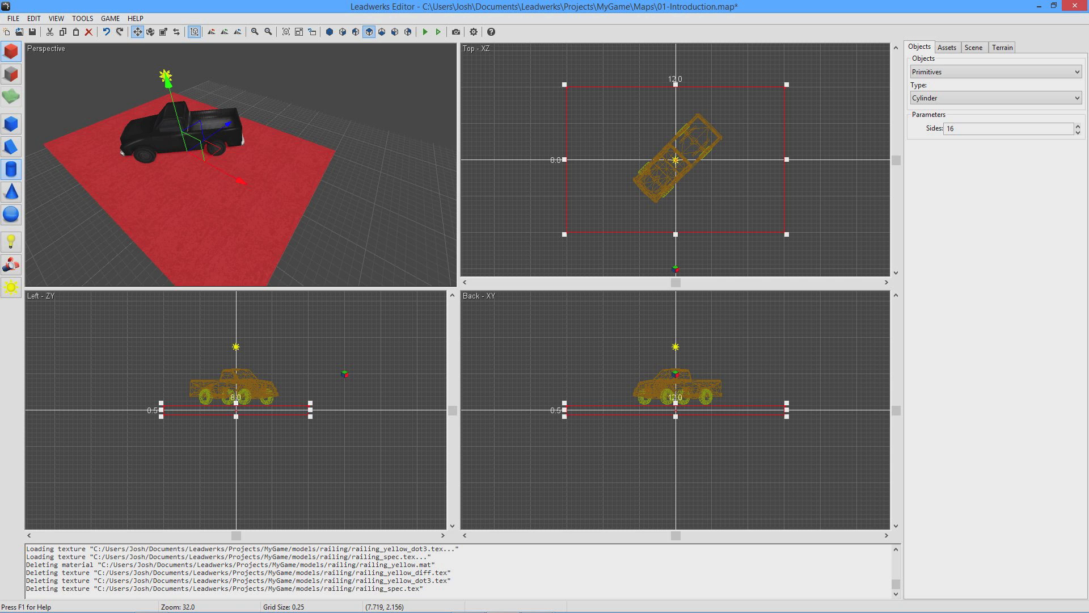
left_click(816, 138)
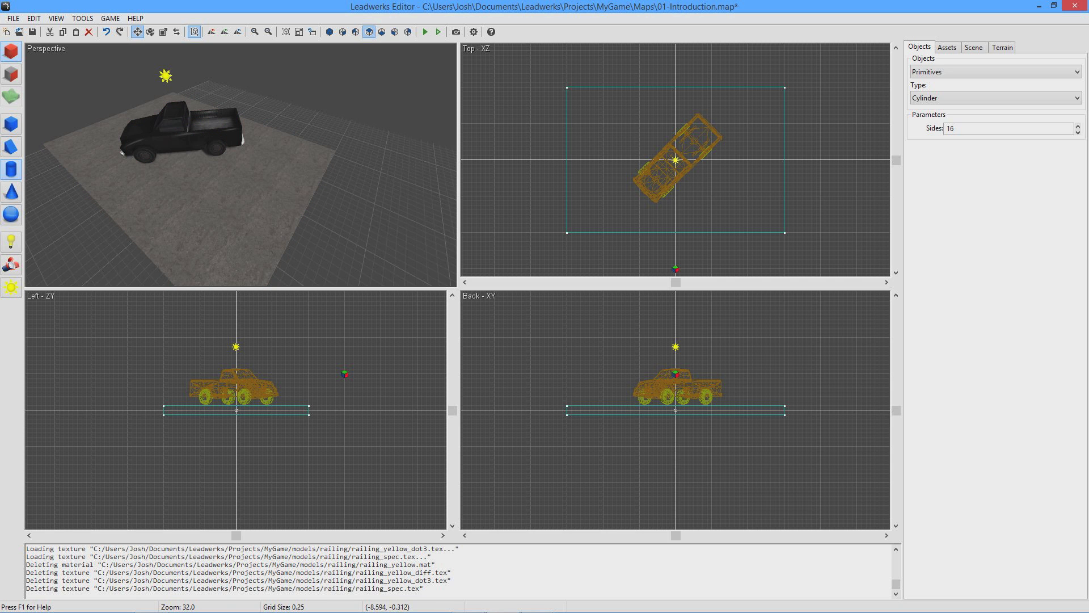
Move the truck slightly along the red X axis in the perspective view and end the selection attempt
mouse_move(272, 164)
right_mouse_down()
mouse_move(187, 134)
mouse_move(213, 142)
mouse_move(182, 144)
mouse_move(301, 165)
mouse_move(244, 178)
mouse_move(227, 165)
mouse_move(267, 170)
right_mouse_up()
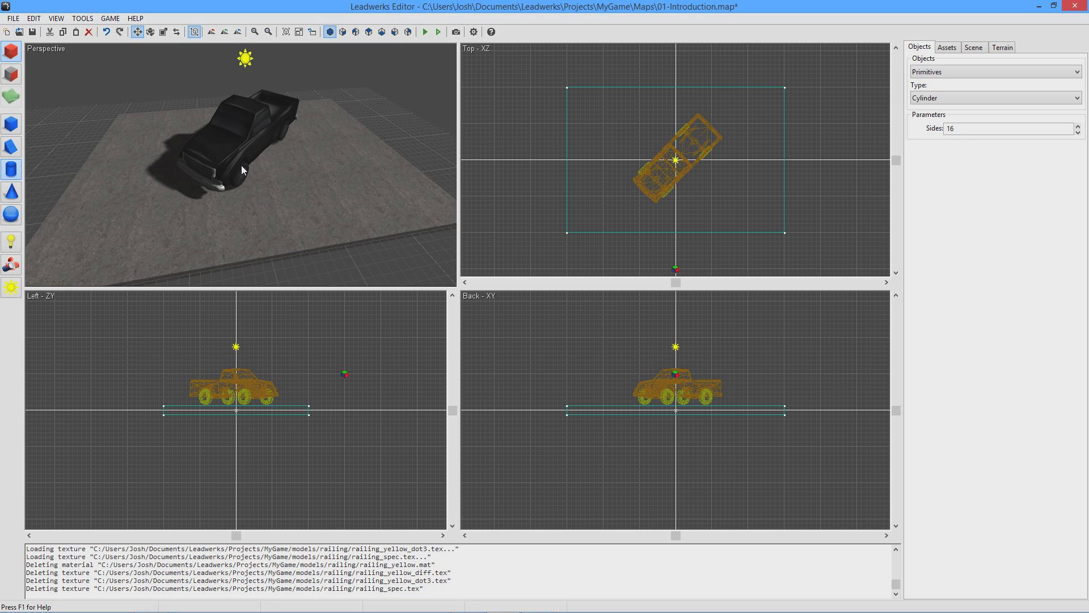
middle_click_drag(293, 198, 280, 189)
scroll(280, 195, "up", 3)
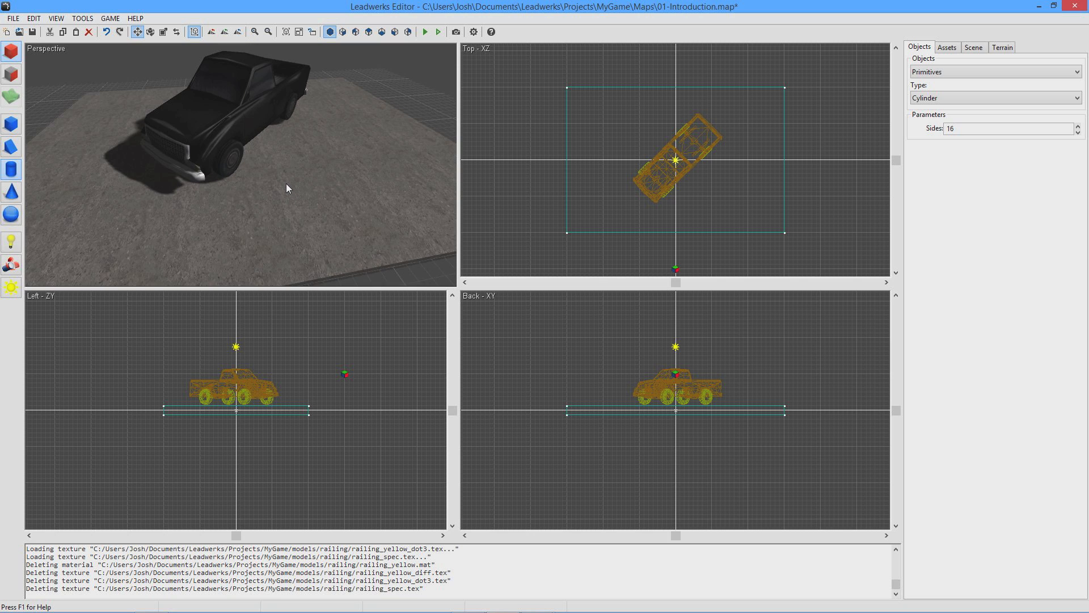
scroll(287, 185, "down", 2)
mouse_move(253, 233)
middle_mouse_down()
mouse_move(265, 204)
mouse_move(253, 218)
middle_mouse_up()
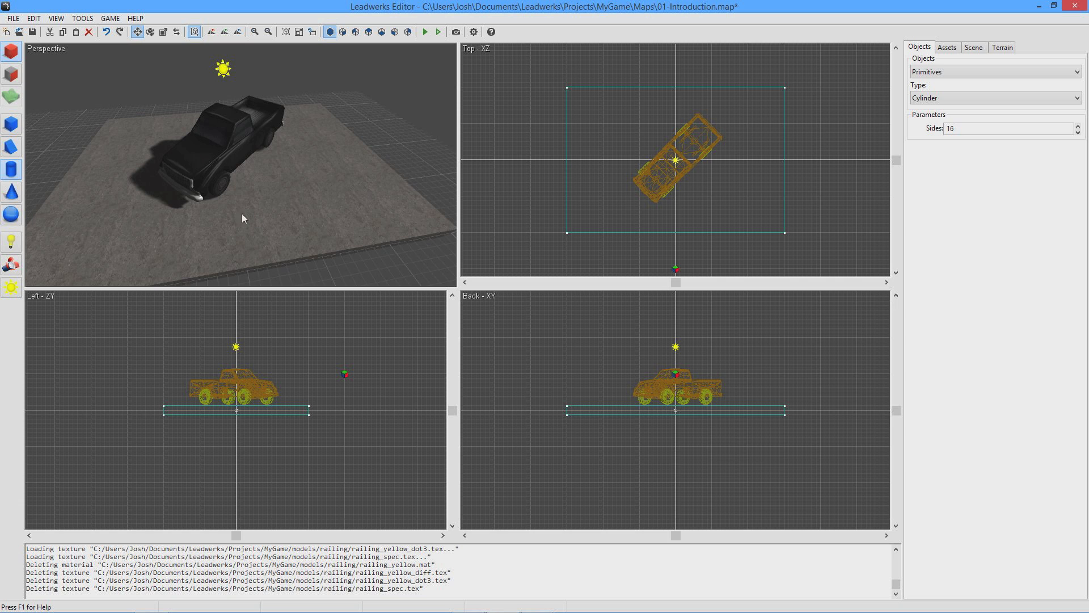
left_click(210, 152)
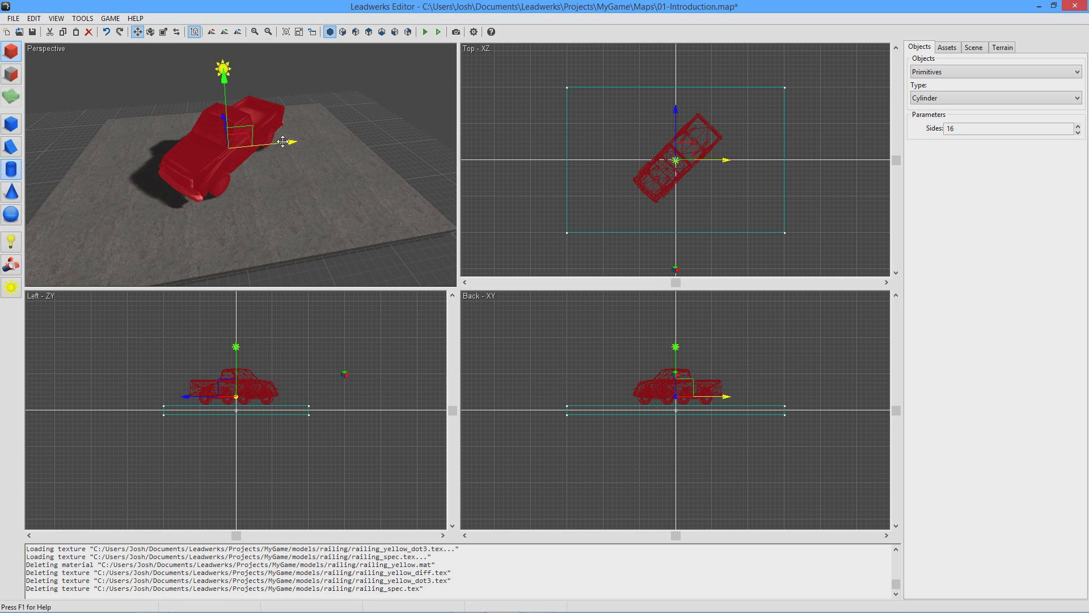
mouse_move(281, 141)
left_mouse_down()
mouse_move(182, 146)
mouse_move(324, 143)
mouse_move(255, 146)
mouse_move(281, 143)
left_mouse_up()
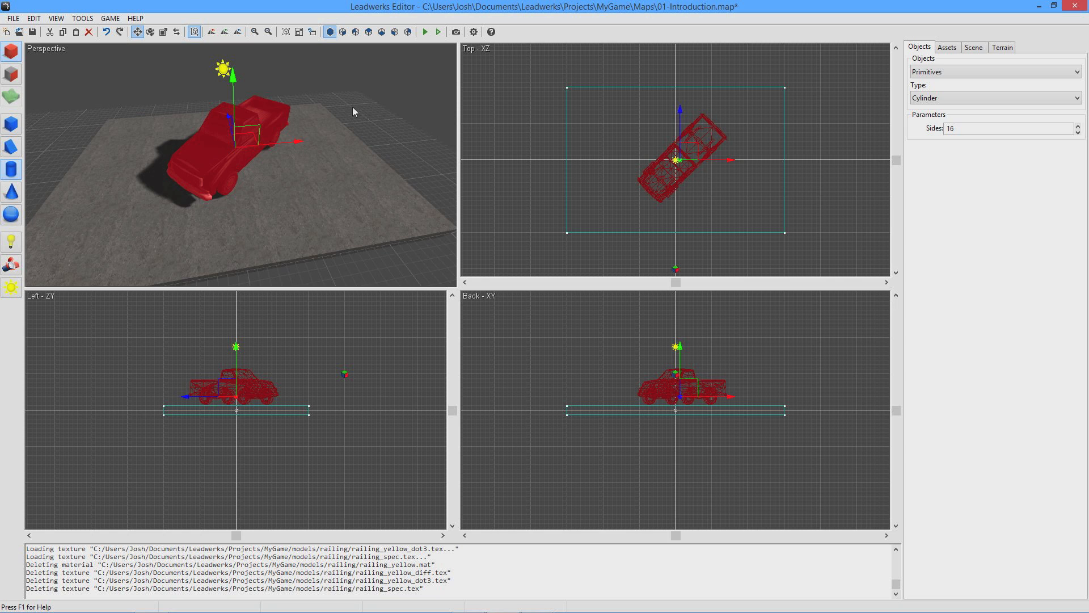
left_click(368, 91)
Rotate the truck about its vertical axis until it points almost along the X axis, then deselect it
left_click(251, 132)
scroll(693, 164, "up", 4)
middle_click_drag(644, 181, 641, 181)
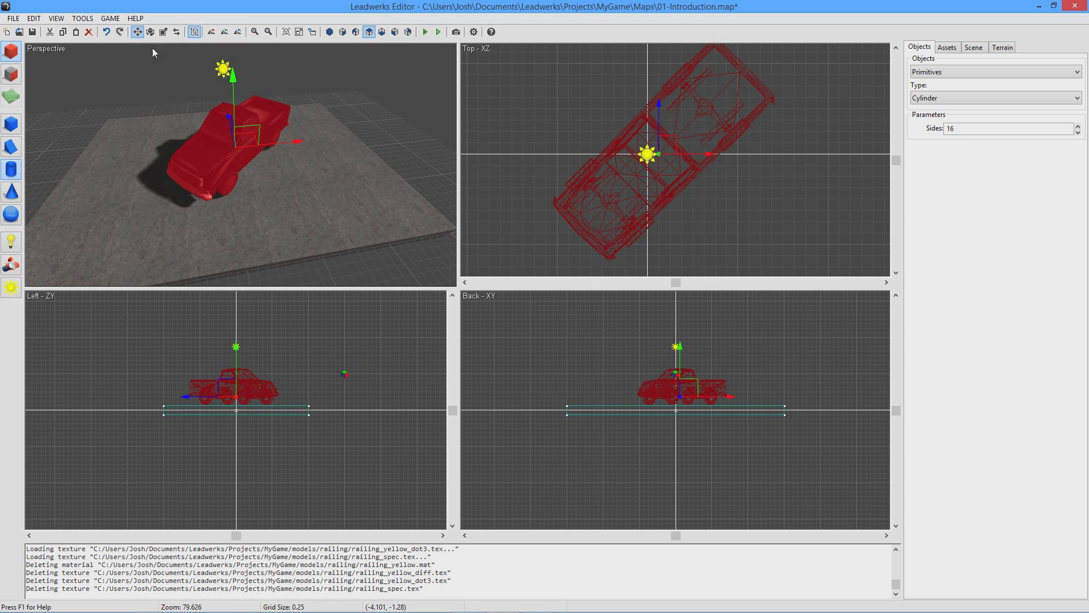
left_click(151, 32)
left_click_drag(215, 108, 60, 105)
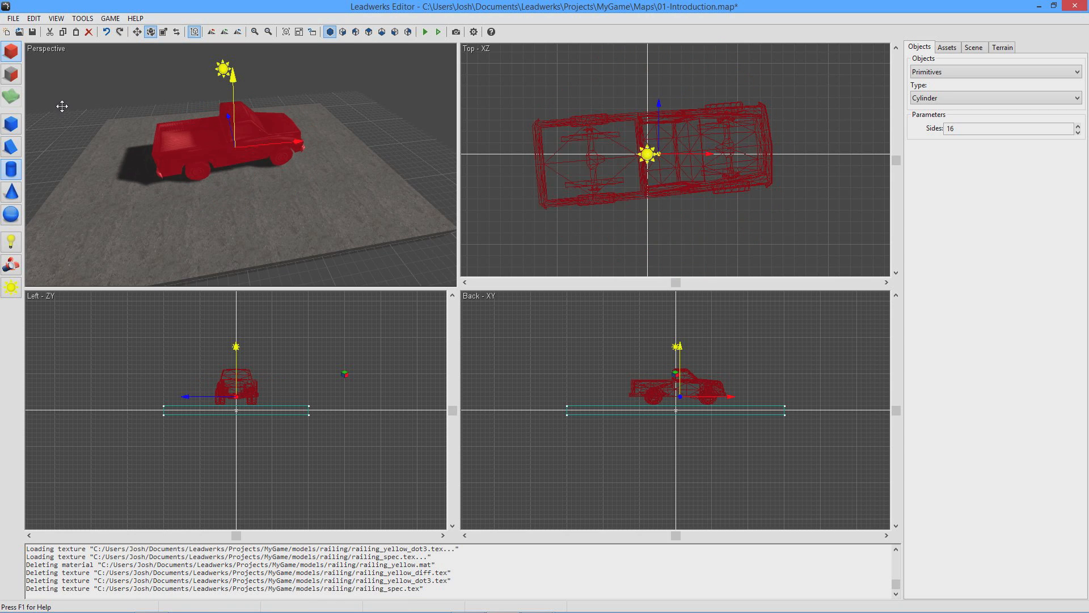
left_click(133, 88)
Rotate the truck further about its vertical axis until its length runs almost along the Z axis, then deselect it
key("w")
right_click_drag(272, 176, 242, 165)
key("s")
key("w")
key("s")
key("w")
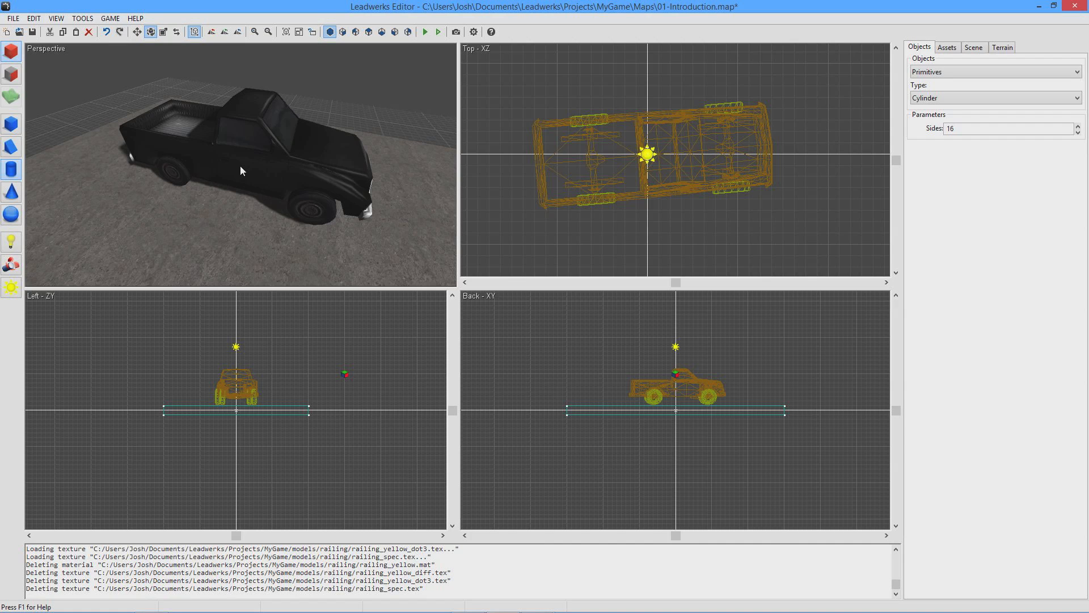
left_click(241, 166)
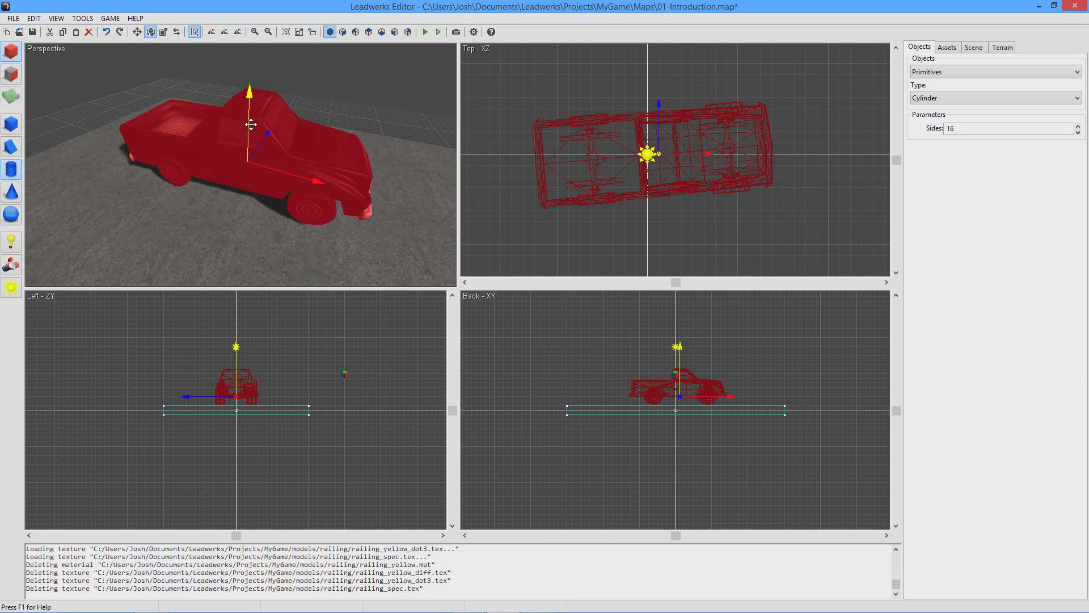
left_click_drag(248, 122, 95, 112)
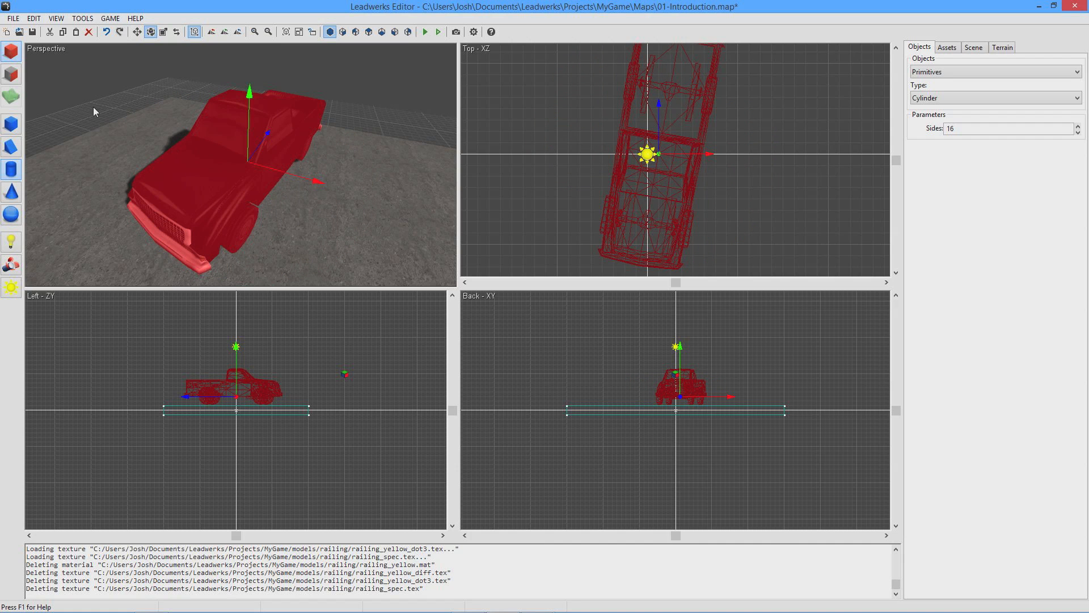
left_click(106, 91)
Select the directional light above the truck and examine it and its shadow from several viewpoints
middle_click_drag(204, 192, 217, 173)
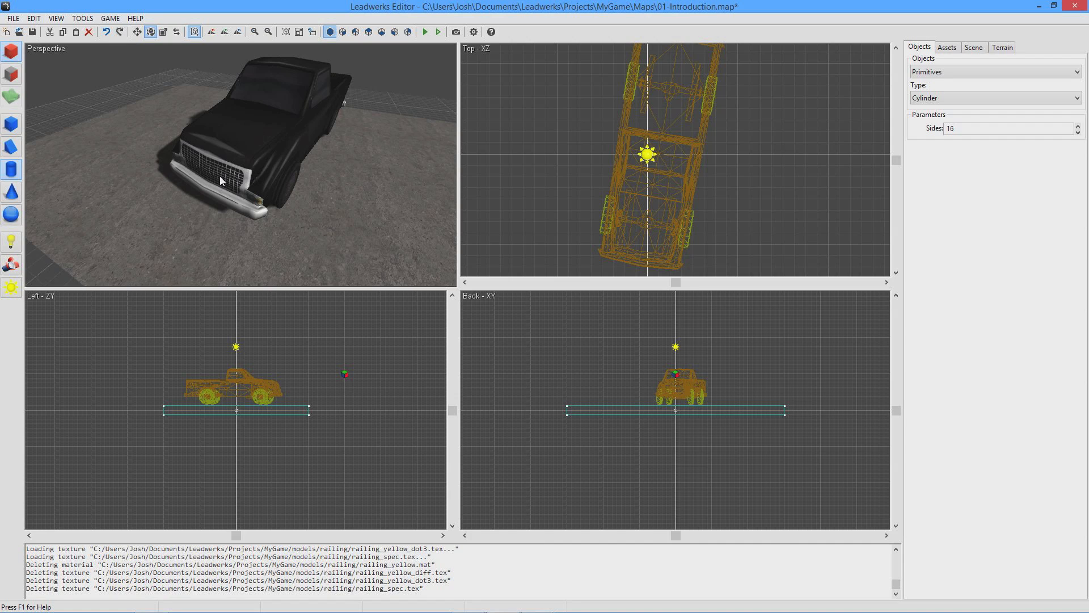
middle_click_drag(219, 180, 192, 219)
scroll(198, 182, "down", 5)
scroll(199, 181, "up", 4)
scroll(199, 181, "down", 2)
left_click(233, 92)
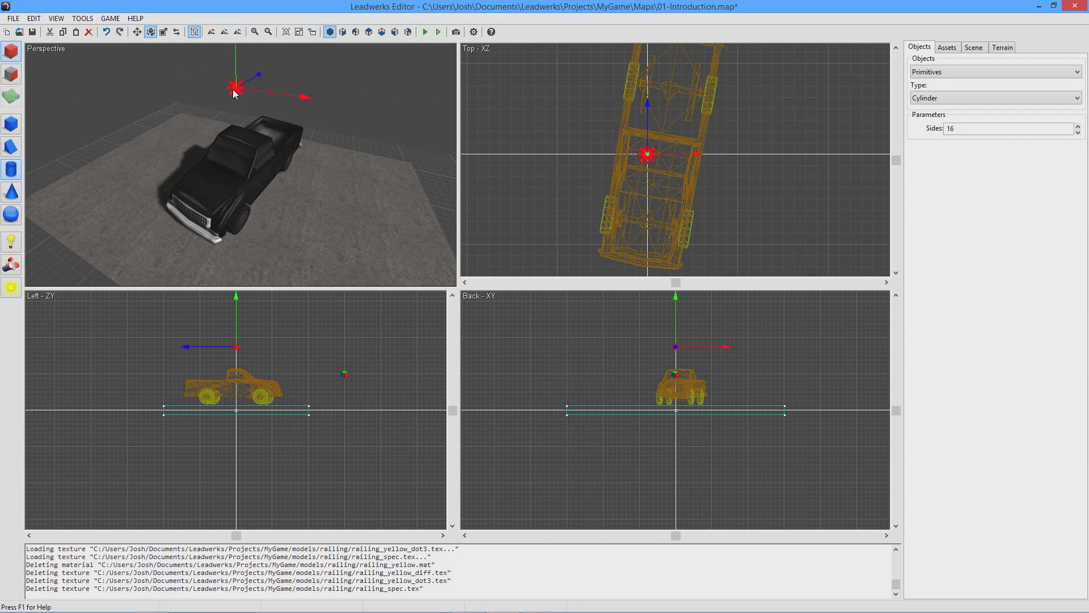
scroll(171, 206, "down", 3)
middle_click_drag(159, 205, 163, 176)
mouse_move(162, 175)
right_mouse_down()
mouse_move(162, 155)
mouse_move(158, 165)
right_mouse_up()
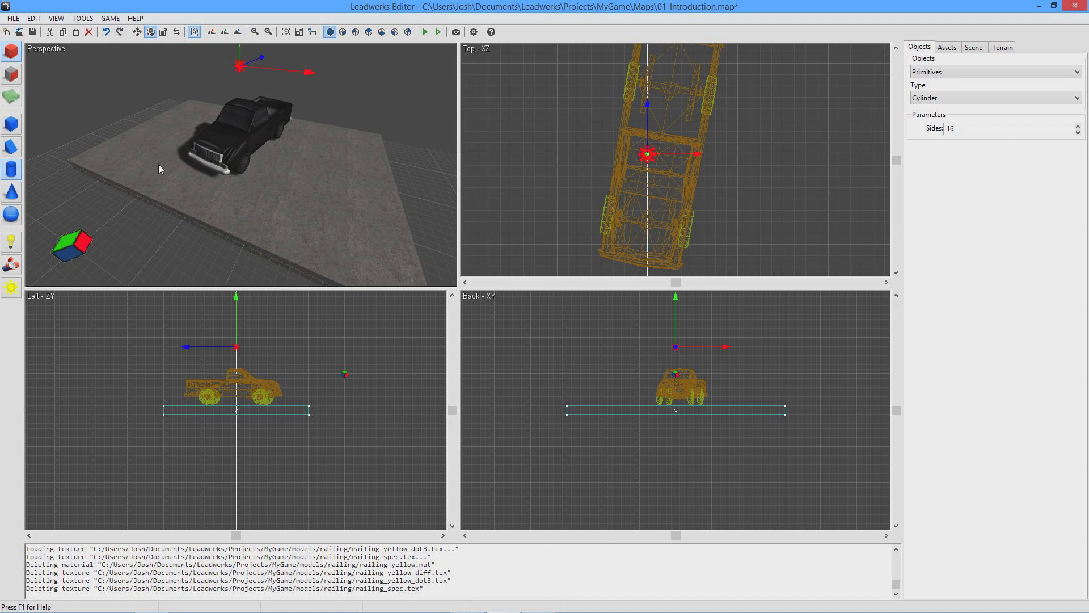
scroll(270, 148, "down", 2)
scroll(270, 148, "up", 2)
middle_click_drag(251, 113, 255, 127)
left_click(269, 103)
Select the camera in front of the ground box, examine its view frustum, and deselect it
middle_click_drag(209, 184, 226, 156)
left_click(95, 237)
right_click_drag(122, 233, 129, 230)
scroll(128, 231, "up", 2)
scroll(128, 230, "down", 5)
scroll(128, 230, "up", 3)
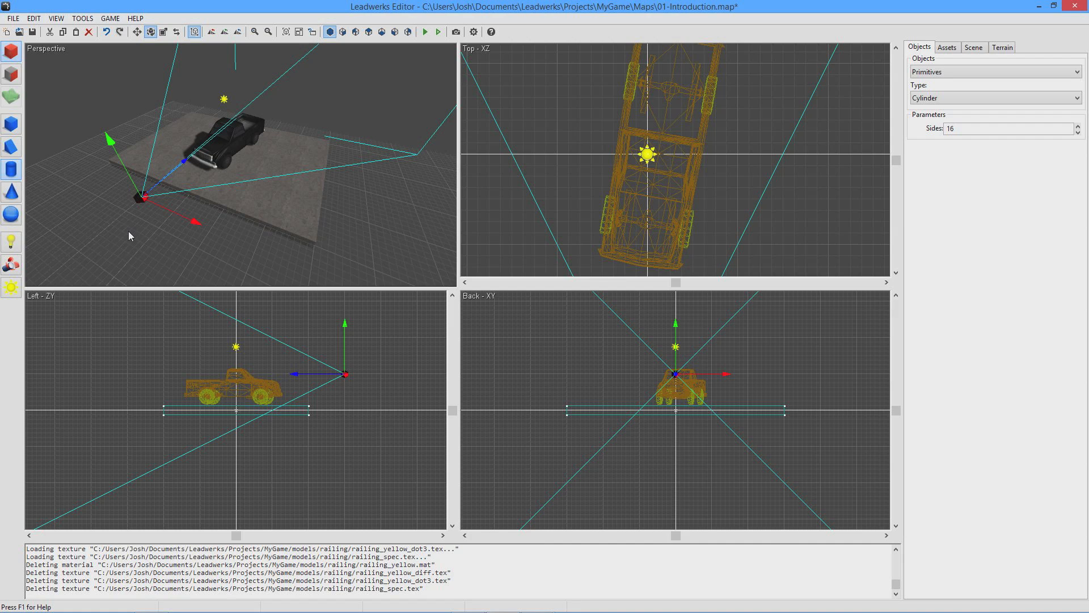
scroll(128, 229, "up", 1)
middle_click_drag(170, 204, 167, 231)
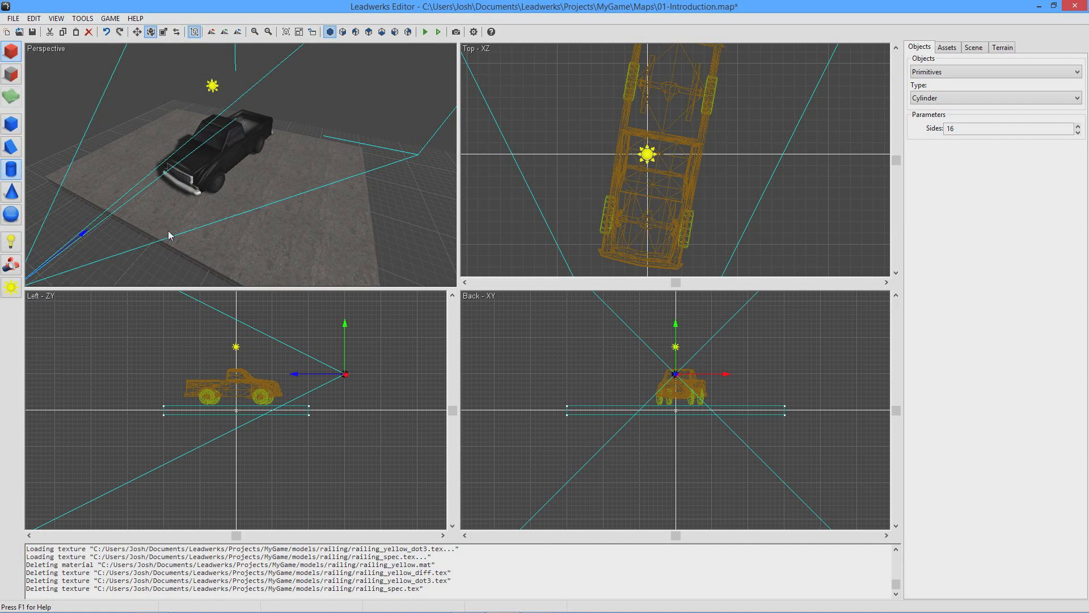
left_click(171, 78)
Select the directional light, view the truck's shadow from another side, and show the light's range and spot angle properties
left_click(215, 90)
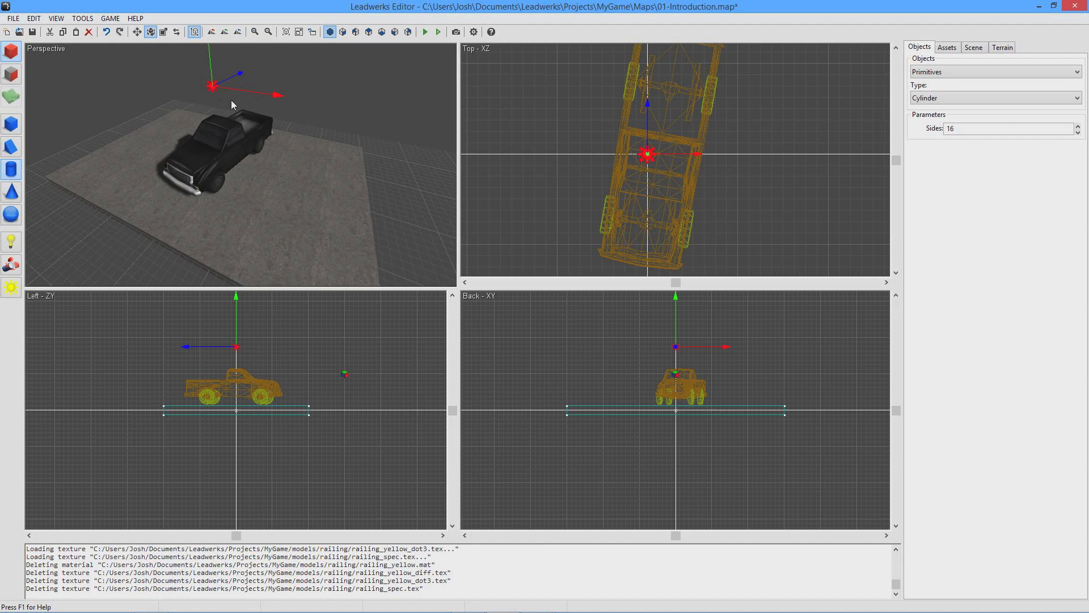
right_click_drag(234, 124, 295, 94)
key("w")
key("s")
key("w")
right_click_drag(241, 164, 253, 154)
key("s")
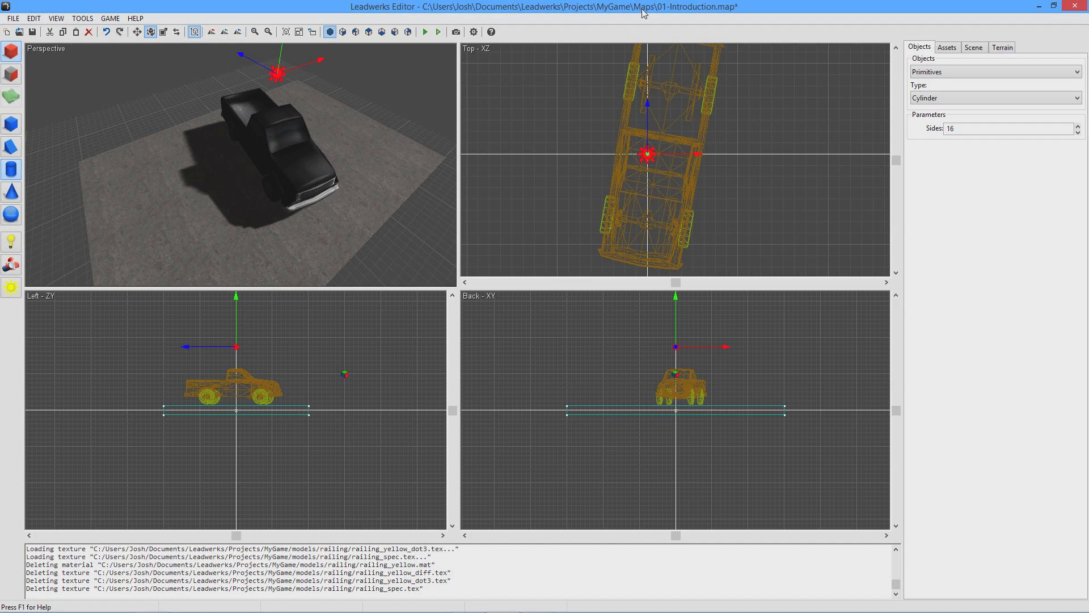
left_click(977, 48)
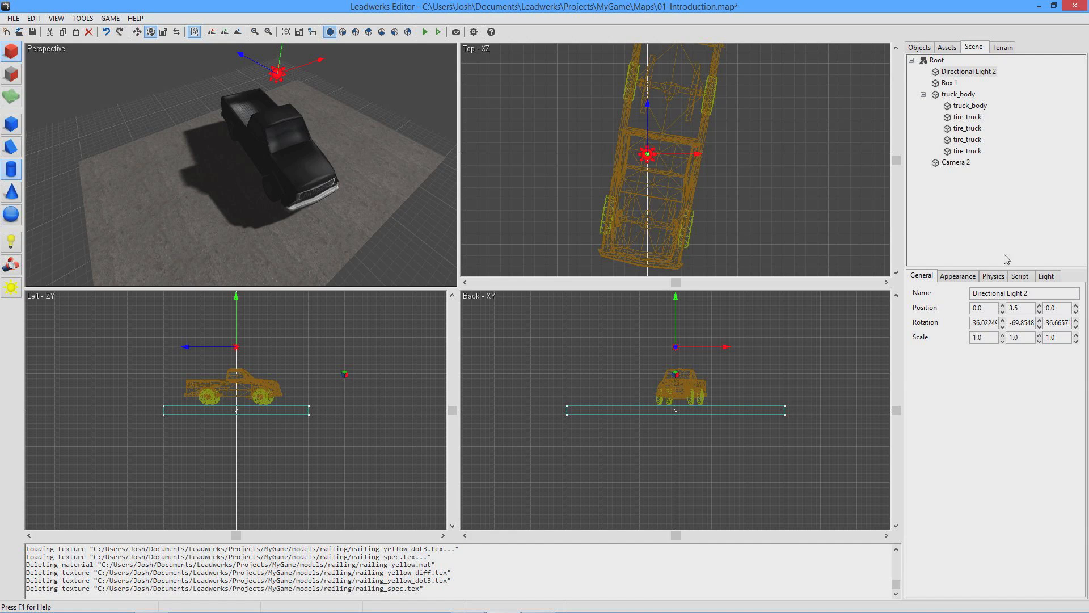
left_click(1053, 282)
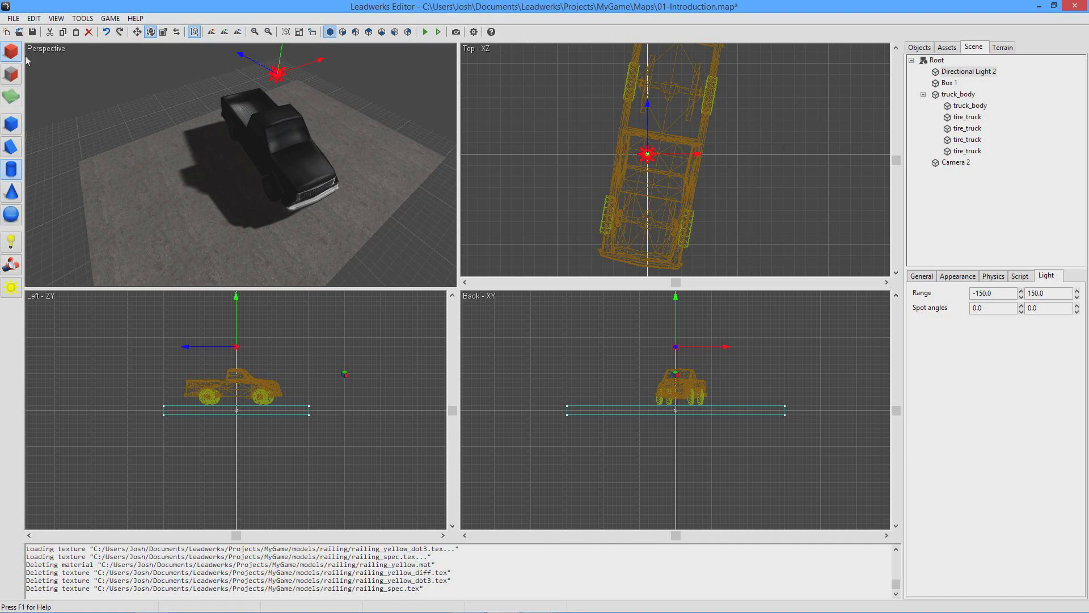
Delete the directional light above the truck from the scene
left_click(168, 103)
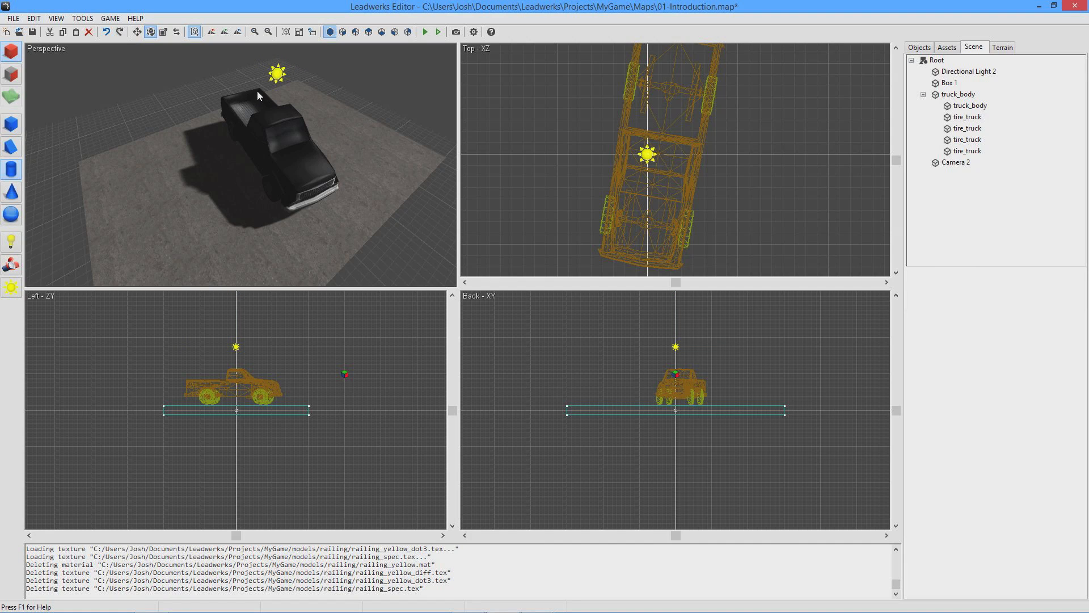
left_click(275, 80)
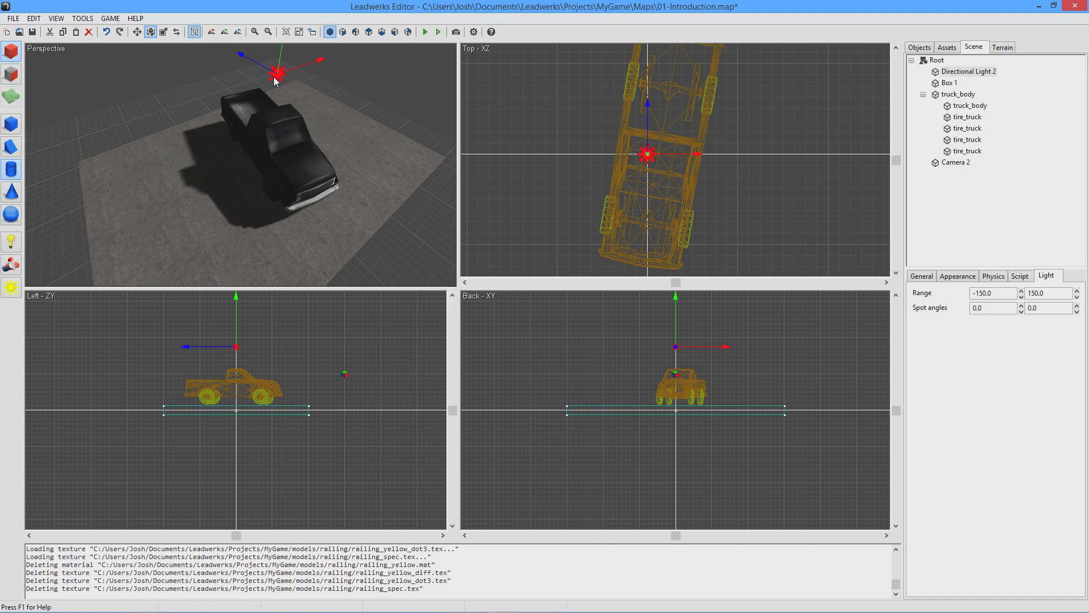
key("Delete")
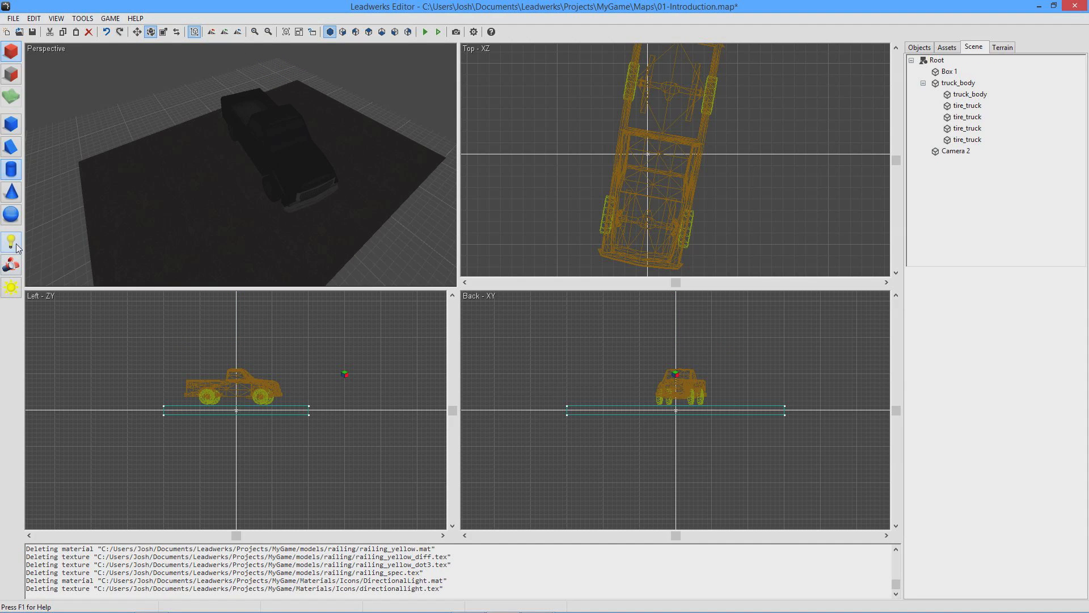
Create a spot light above the truck at a height of about 4.8 and turn it to shine straight down
left_click(12, 286)
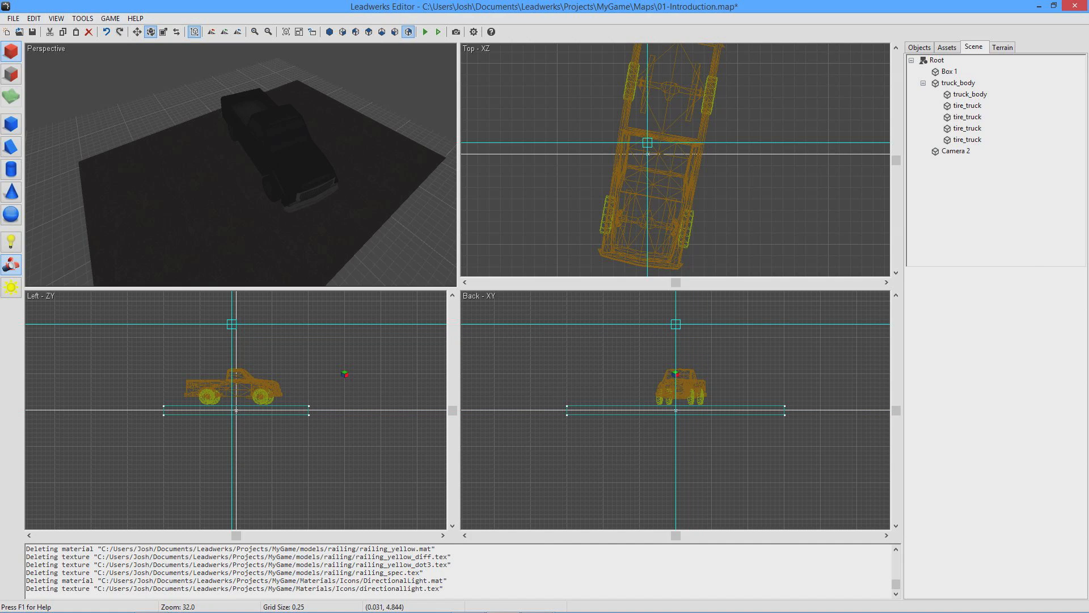
key("Return")
mouse_move(275, 151)
right_mouse_down()
mouse_move(272, 125)
mouse_move(241, 166)
right_mouse_up()
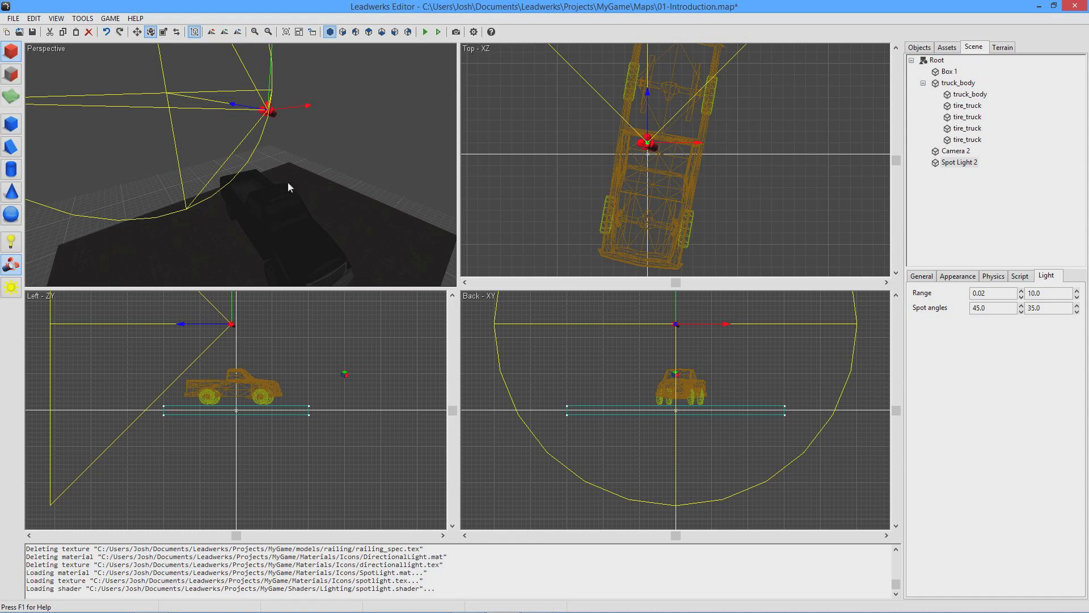
left_click(211, 32)
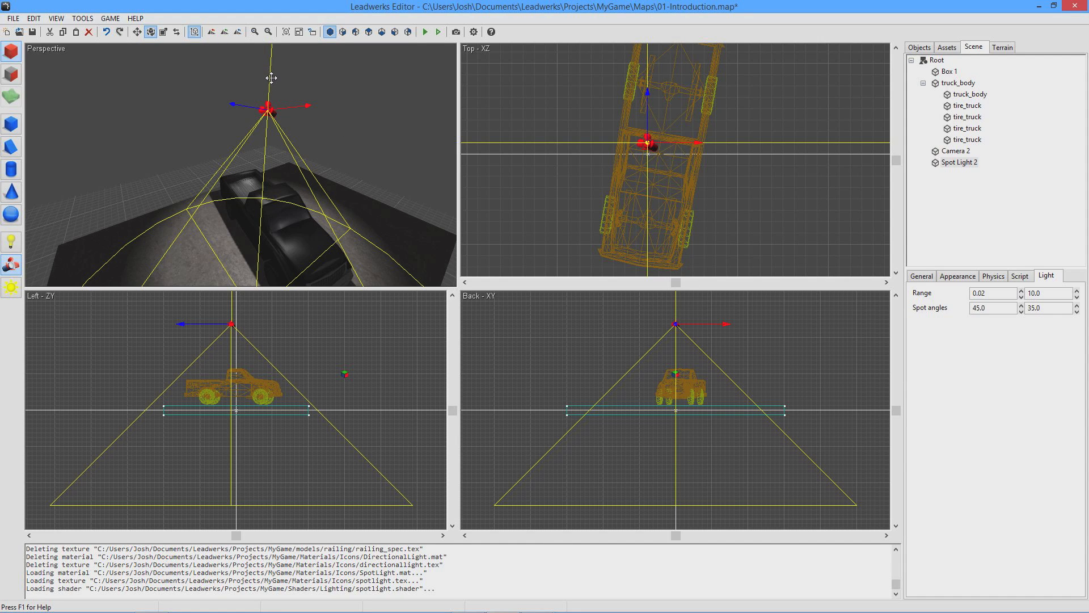
Move the spot light higher along its vertical axis, deselect it, and view the lit truck from further away
left_click(139, 33)
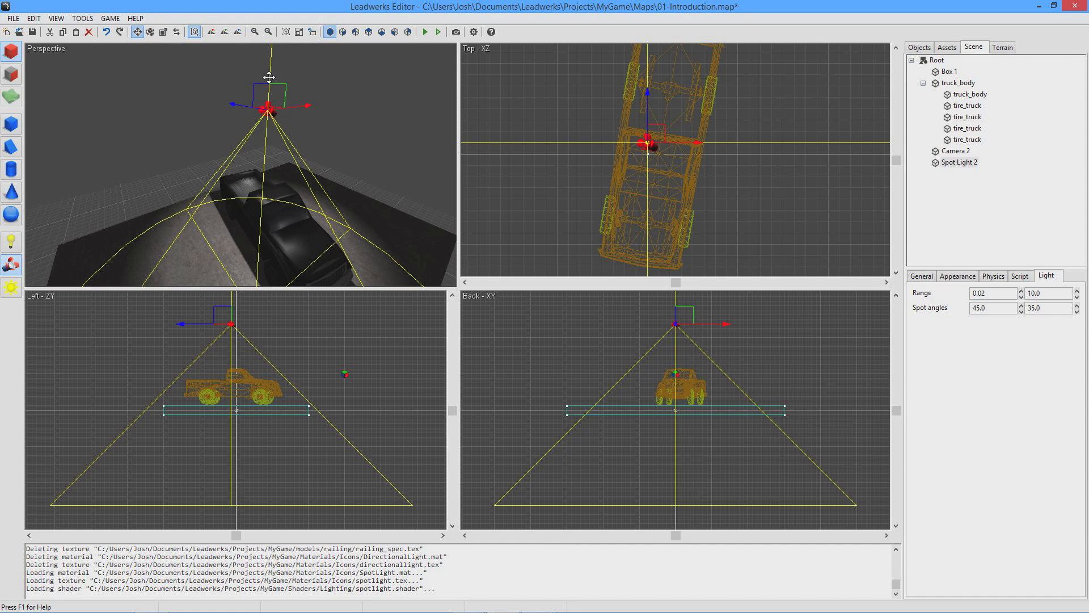
left_click_drag(270, 77, 277, 21)
left_click(352, 115)
right_click_drag(352, 115, 240, 165)
key("w")
key("s")
key("w")
key("s")
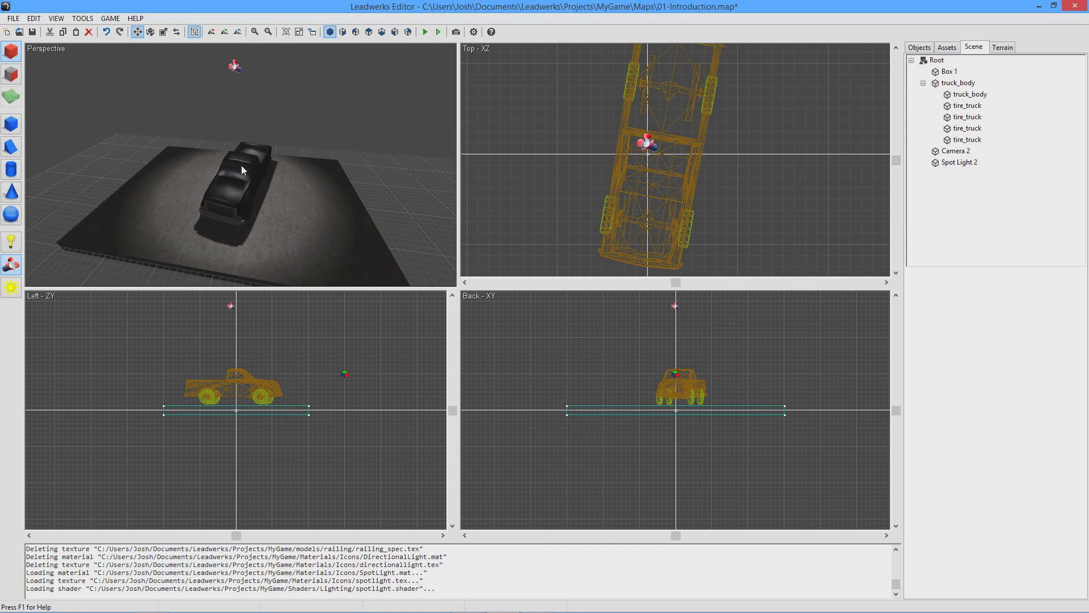
Select the spot light above the truck, try several longer and shorter outer ranges, and set its outer range to 8.0
left_click(234, 66)
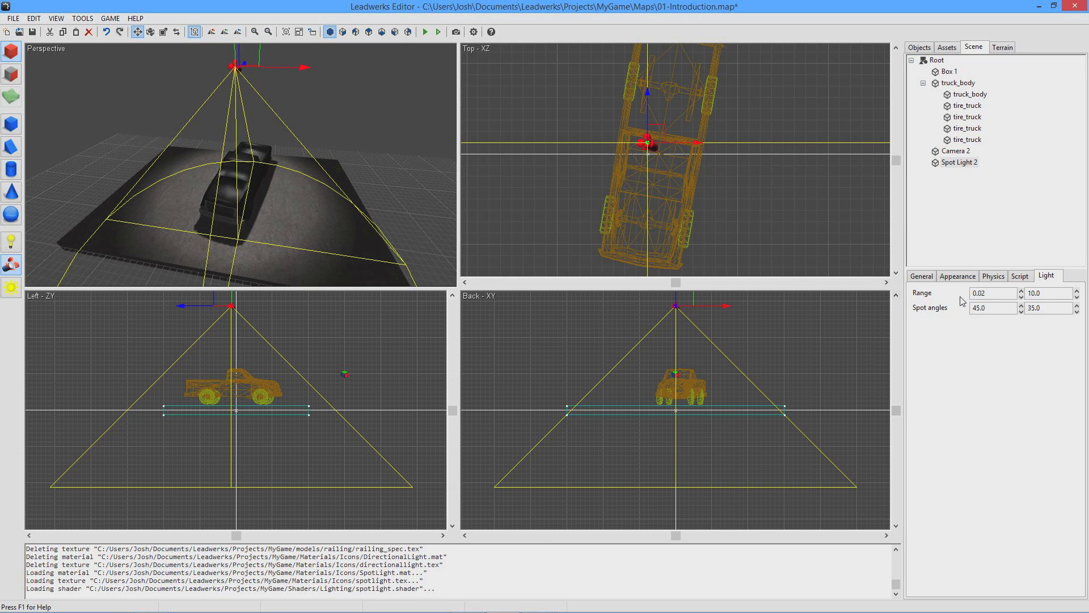
left_click(1076, 291)
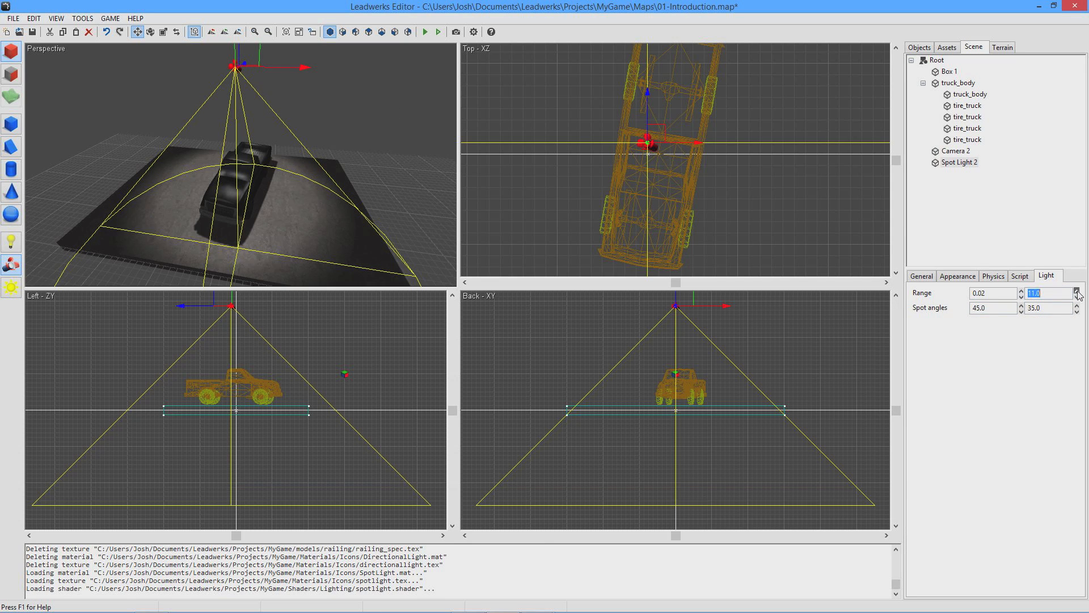
left_click(1076, 297)
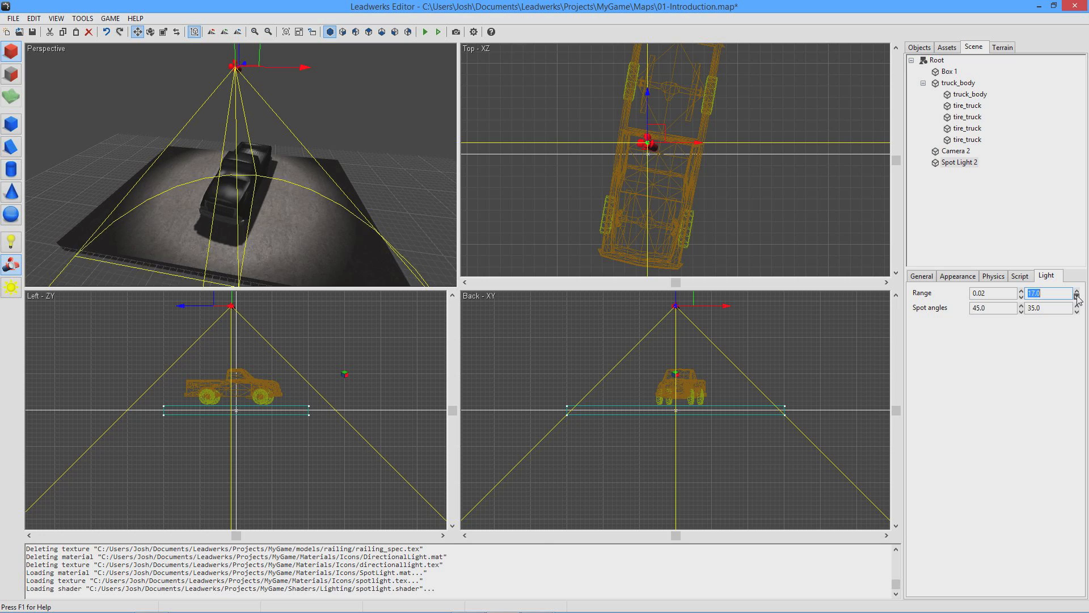
left_click(1077, 290)
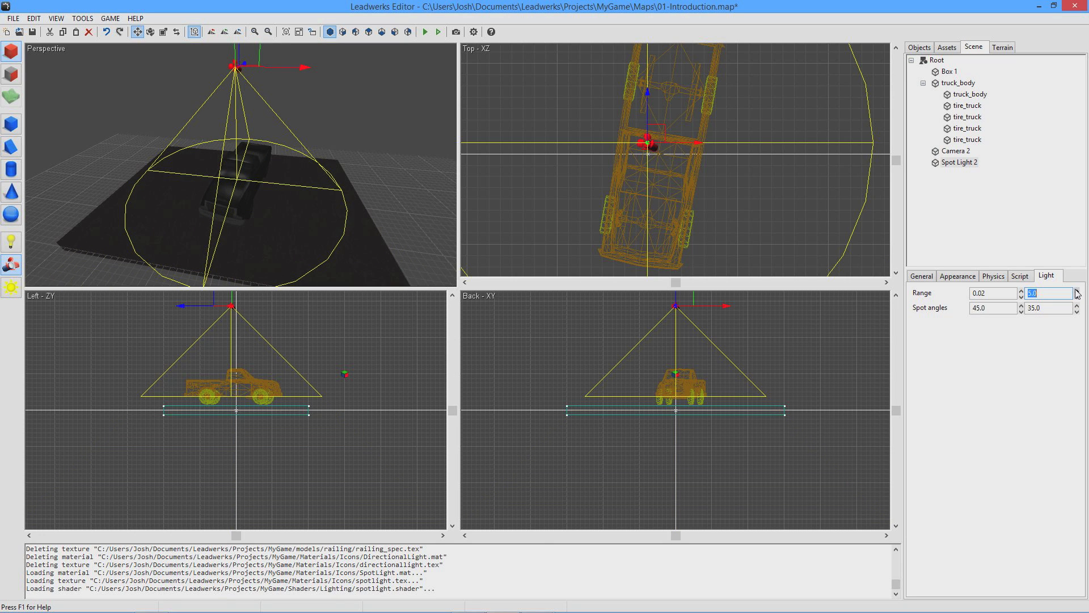
left_click(1077, 291)
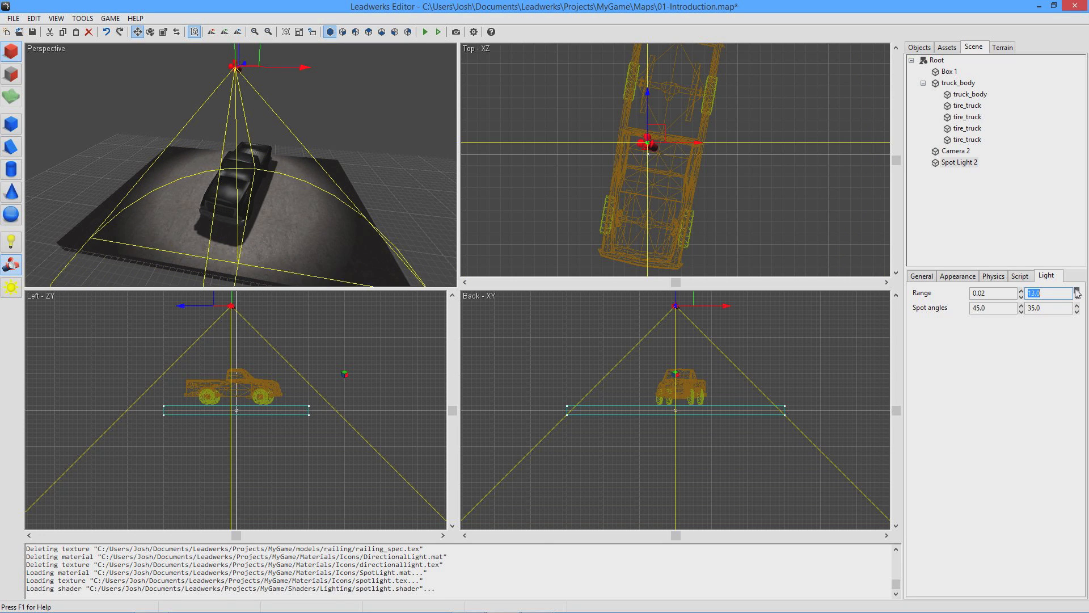
left_click(1077, 297)
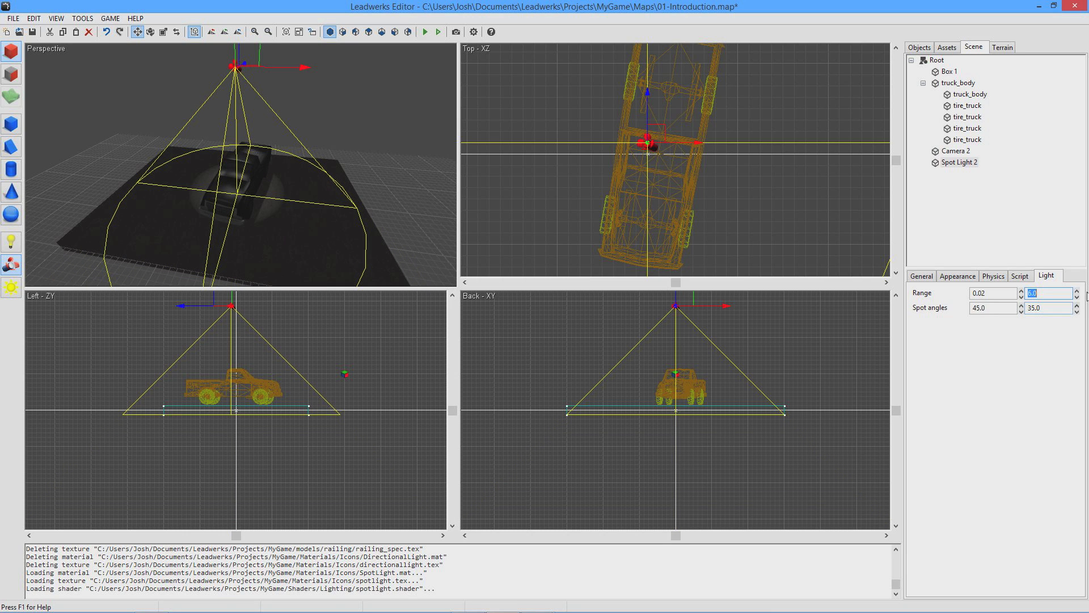
left_click(1076, 291)
left_click(1077, 290)
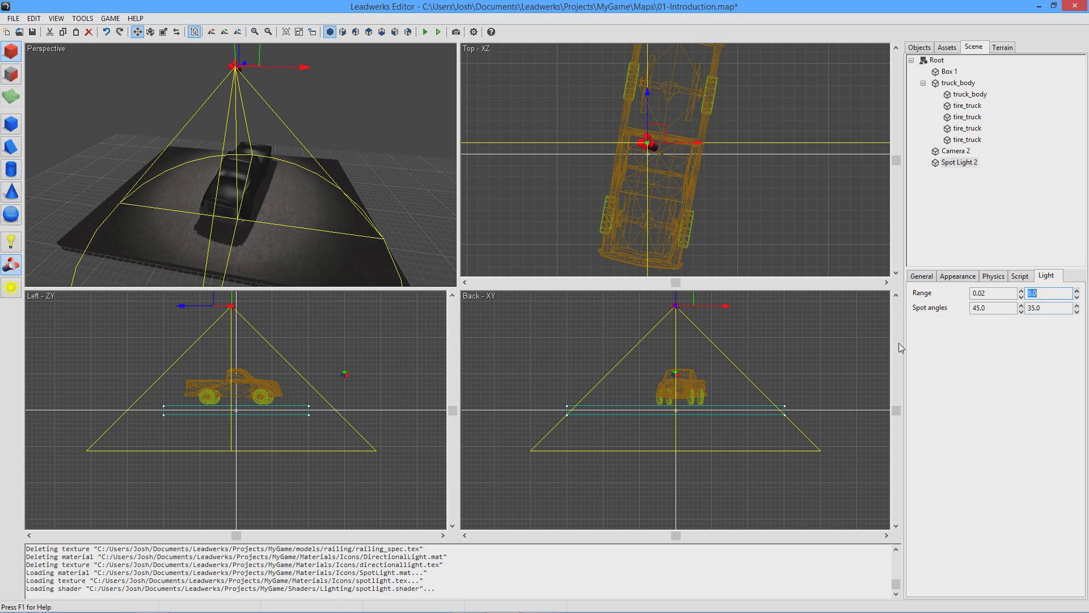
Narrow the spot light's outer spot angle to 25.0
left_click(1021, 310)
left_click(1021, 310)
left_click(1021, 310)
left_click(1021, 310)
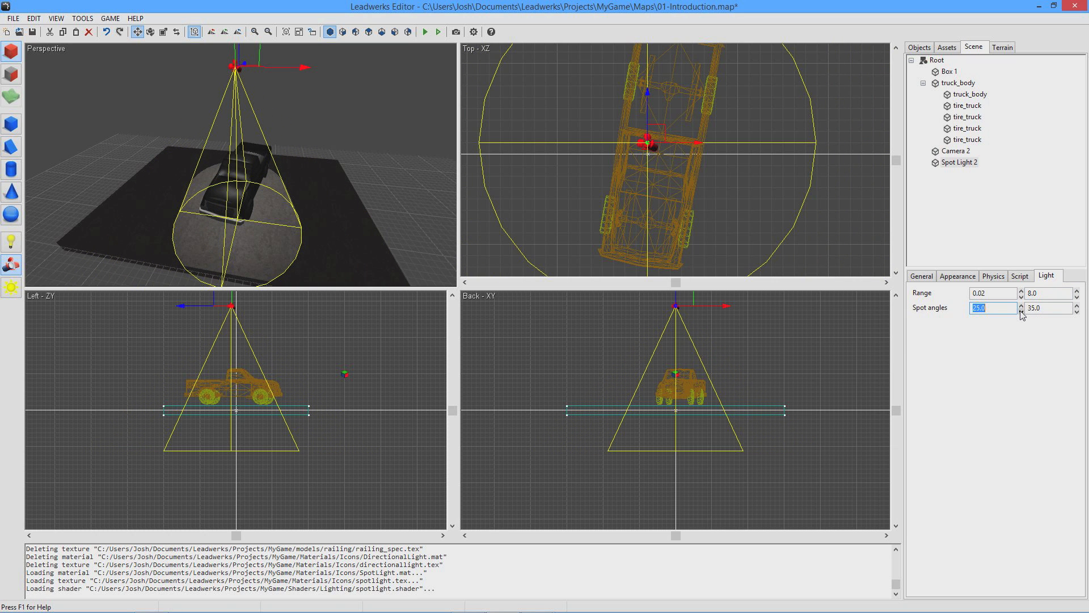
Set the spot light's outer spot angle to 36.0, deselect it, and view the edge of the lit area up close
left_click(1022, 305)
left_click(1022, 305)
left_click(1022, 305)
left_click(1022, 305)
left_click(1021, 305)
left_click(1021, 310)
left_click(1021, 310)
left_click(1021, 310)
left_click(1021, 310)
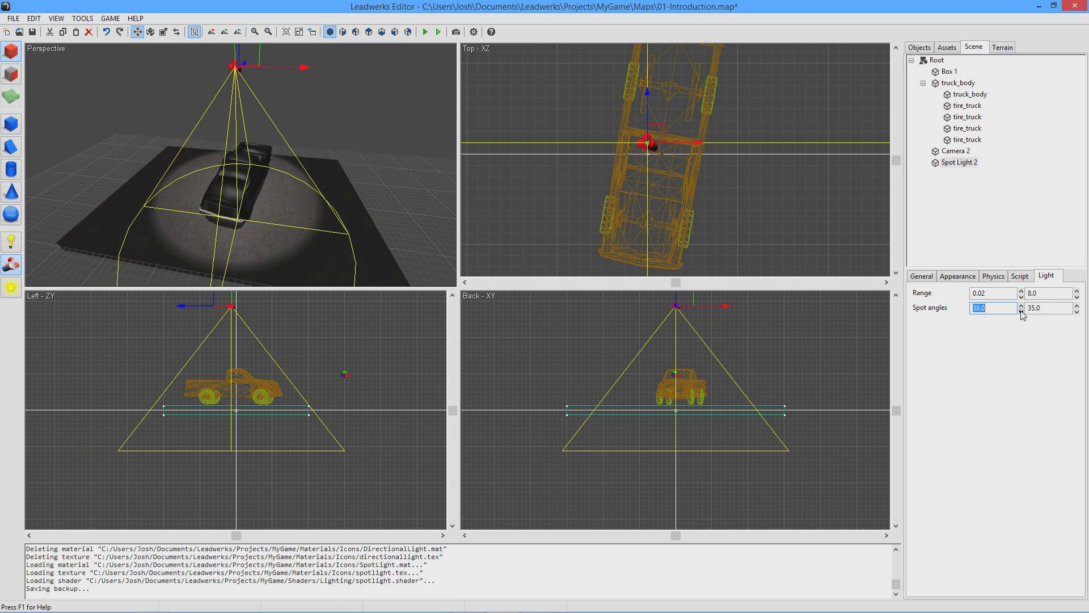
left_click(1022, 310)
left_click(1022, 310)
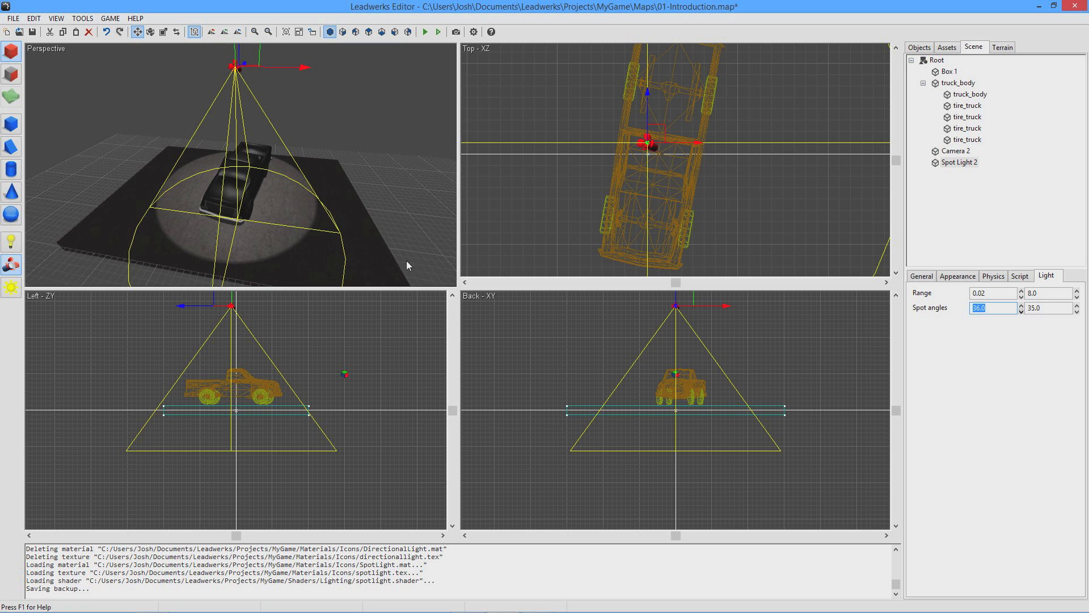
scroll(313, 257, "up", 5)
middle_click_drag(290, 247, 251, 209)
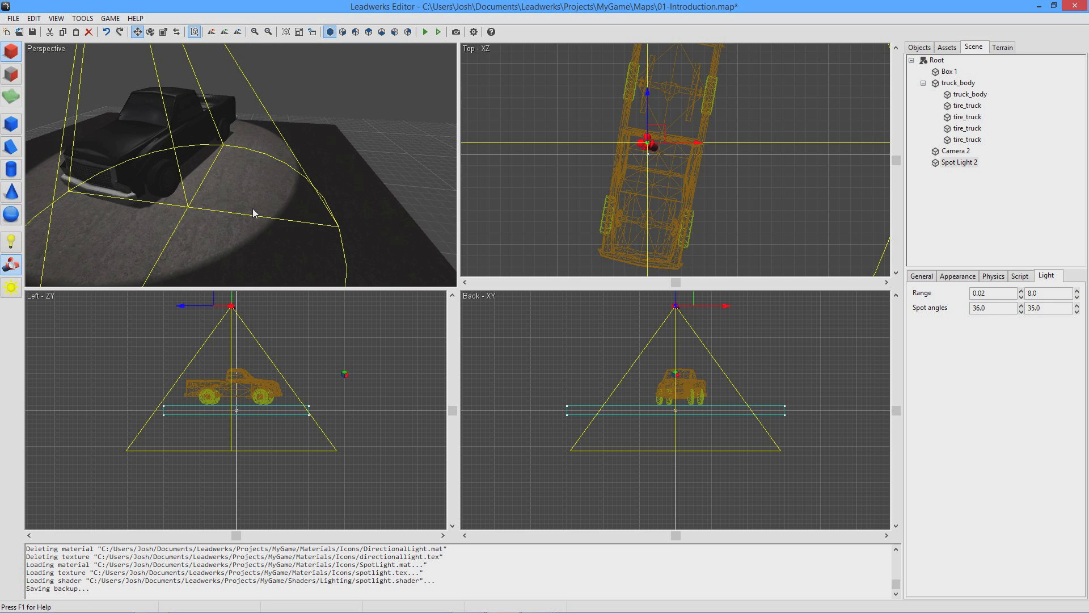
left_click(369, 105)
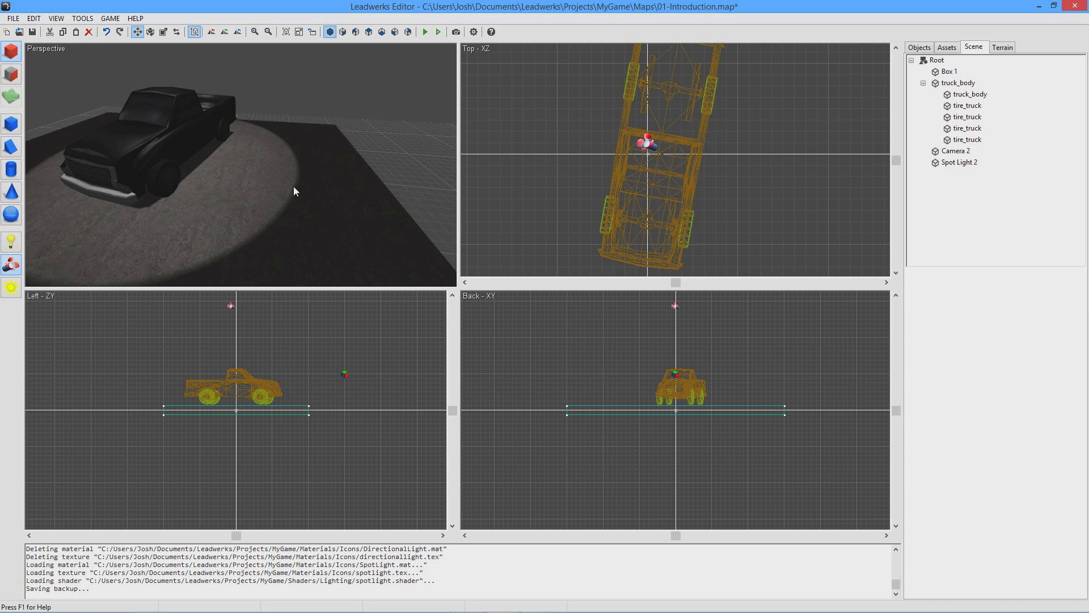
Reselect the spot light, set its inner spot angle to 21.0, and deselect it to view the light's falloff around the truck
left_click(676, 306)
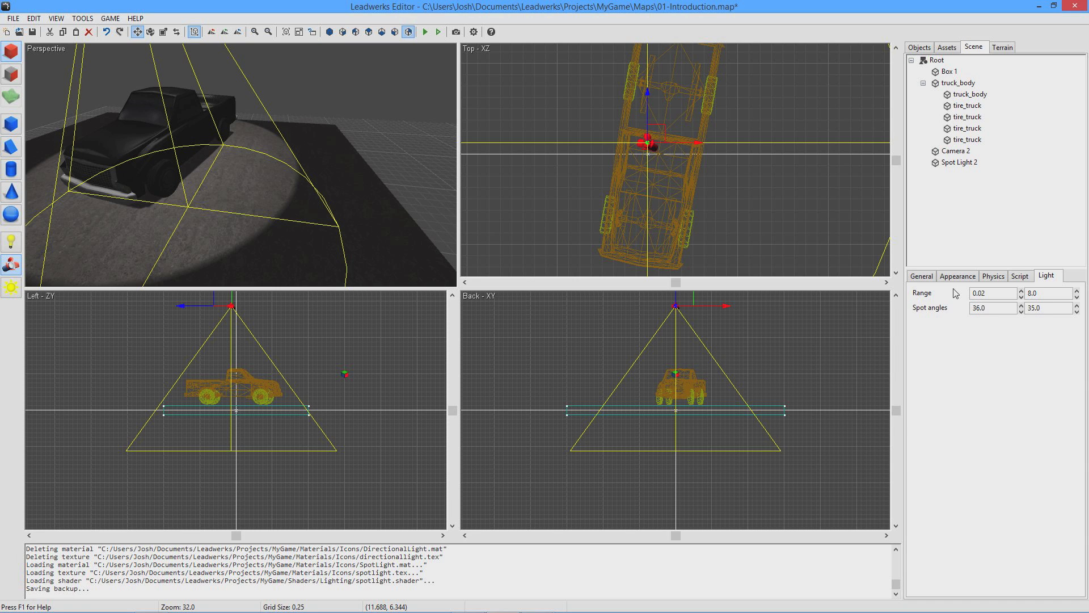
left_click(1076, 311)
left_click(1077, 312)
left_click(1077, 311)
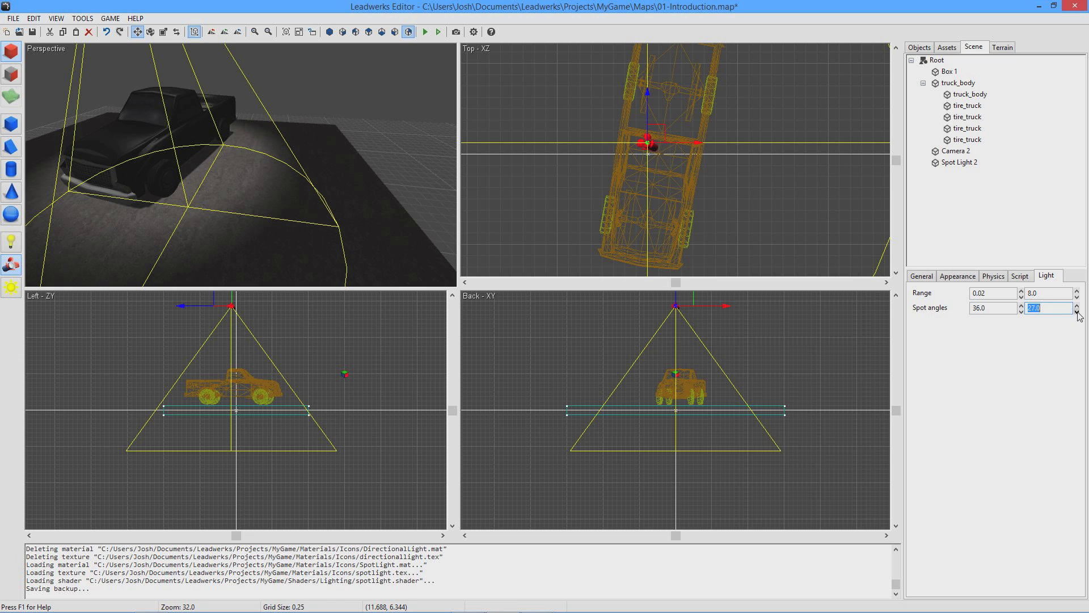
left_click(1077, 312)
left_click(1077, 311)
left_click(1077, 312)
left_click(1076, 312)
right_click_drag(236, 225, 226, 153)
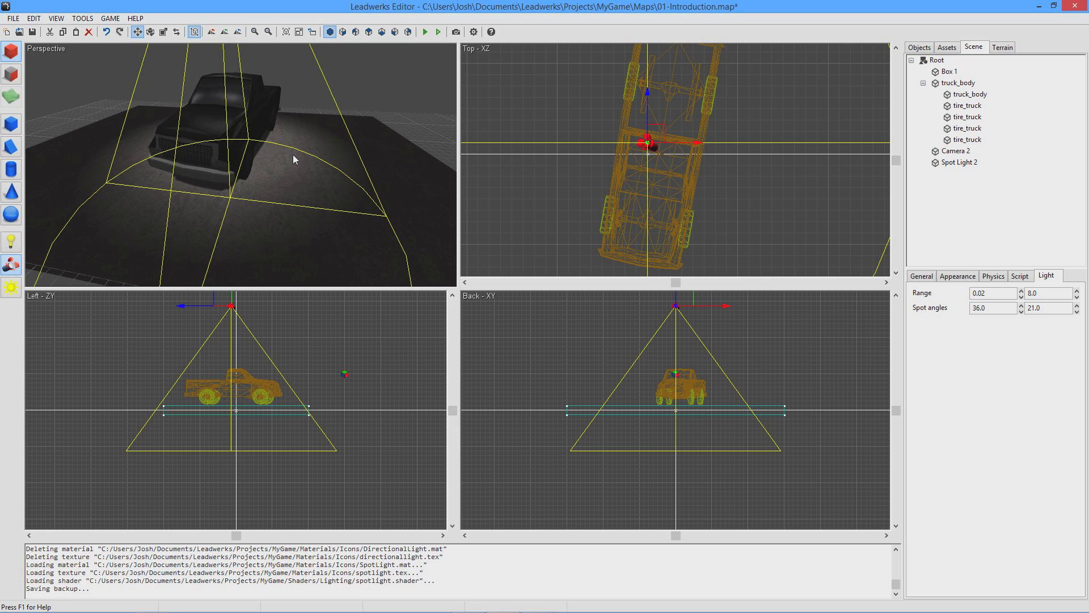
left_click(299, 96)
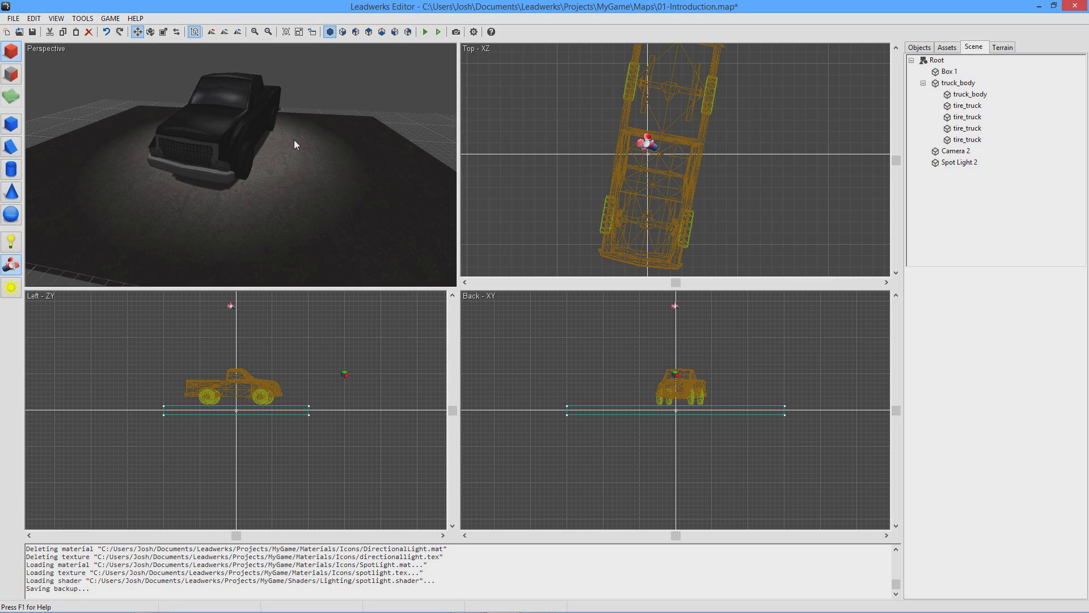
middle_click_drag(294, 139, 286, 173)
scroll(286, 172, "down", 4)
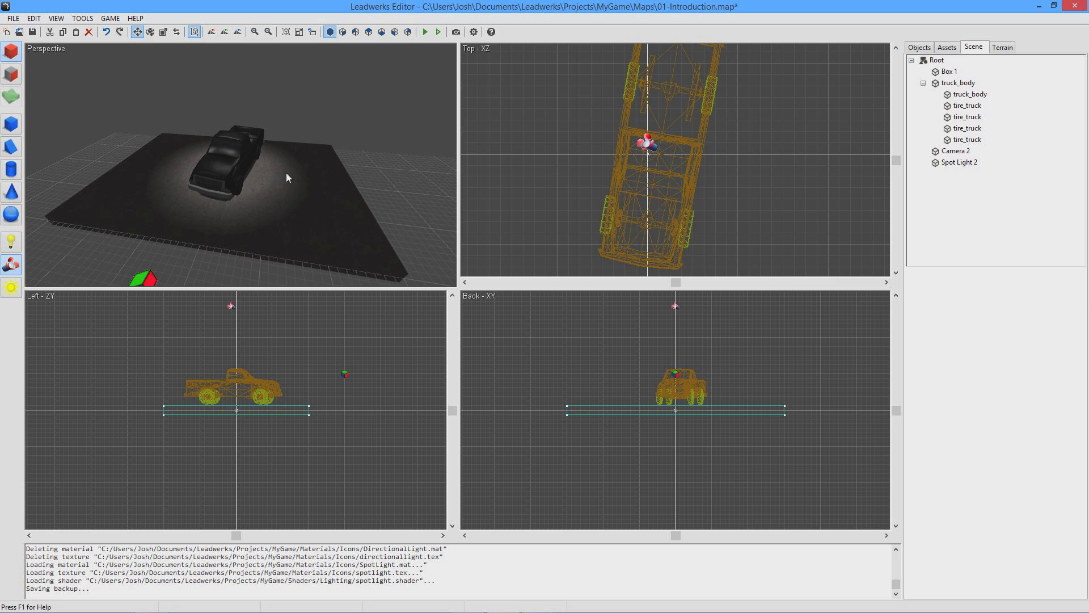